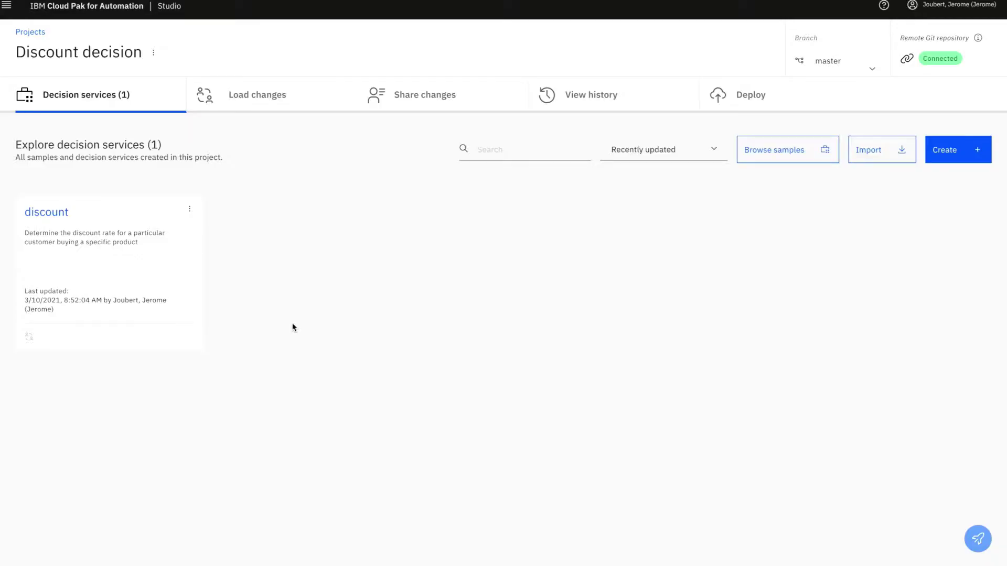
# - Open the discountRate decision model and inspect its product, amount and status input nodes
pyautogui.click(62, 215)
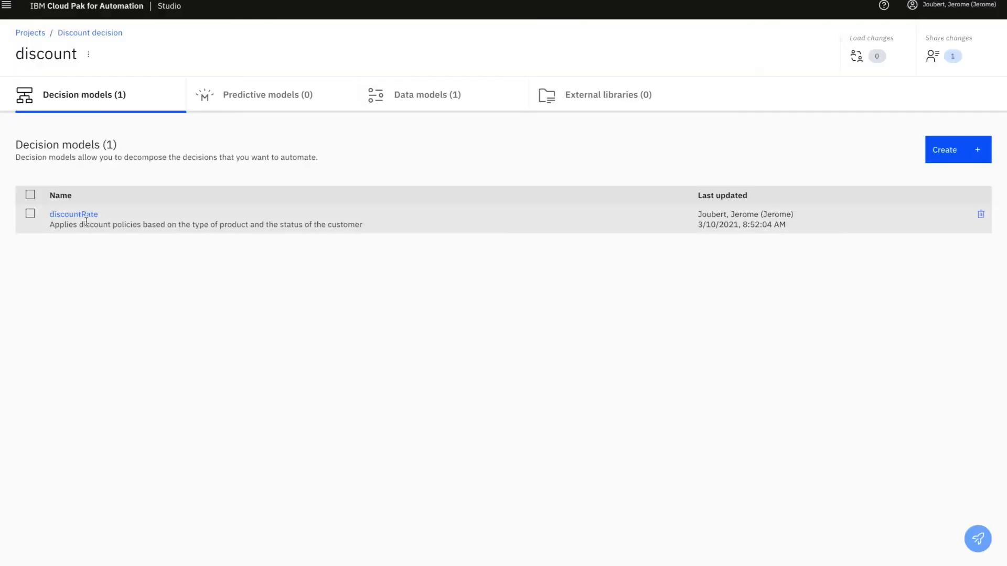
pyautogui.click(86, 220)
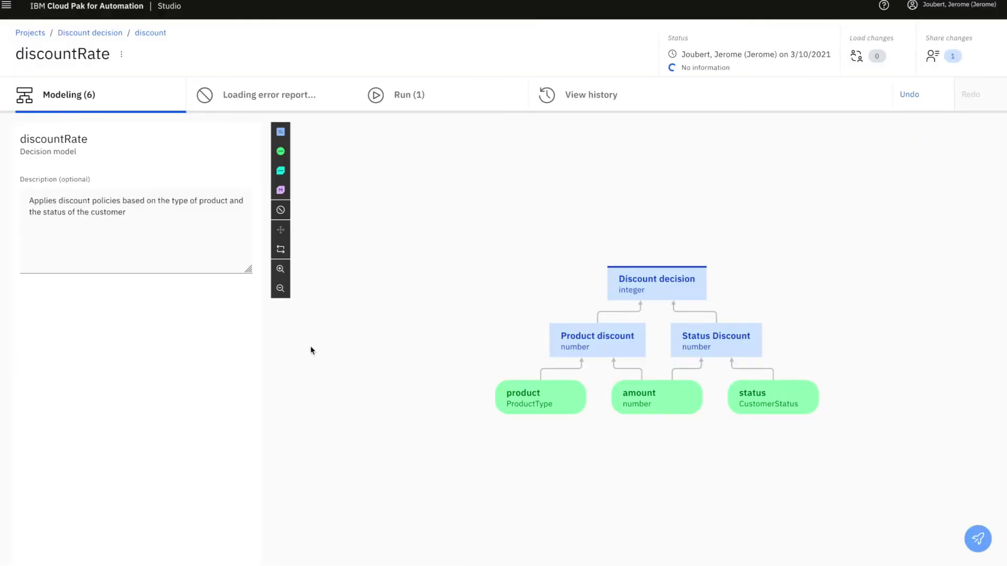
pyautogui.click(560, 400)
pyautogui.click(677, 400)
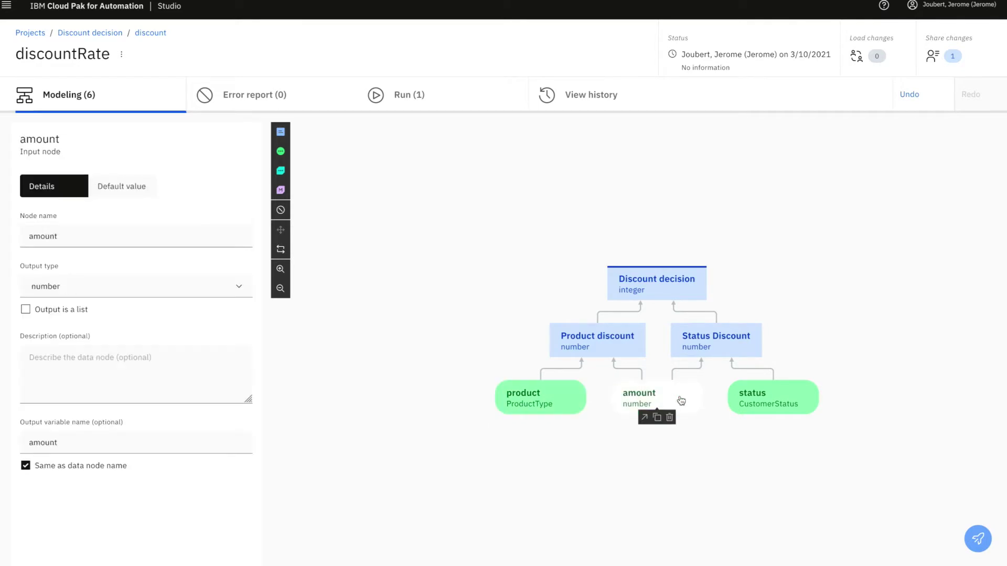
pyautogui.click(740, 402)
# - Review the Product discount table, e.g. electronics at 100–5,000 amount gets a 5% rate
pyautogui.click(617, 350)
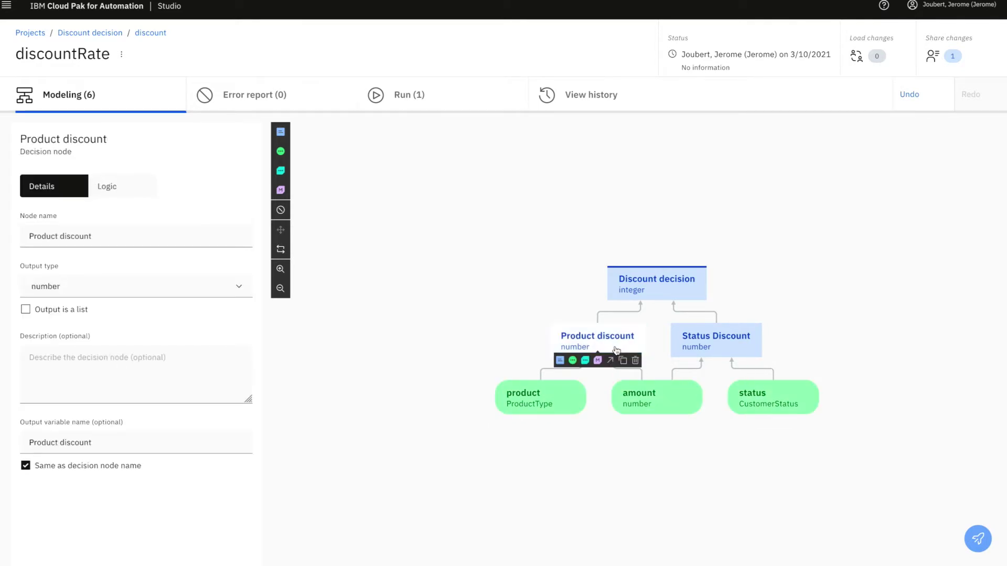
pyautogui.click(136, 192)
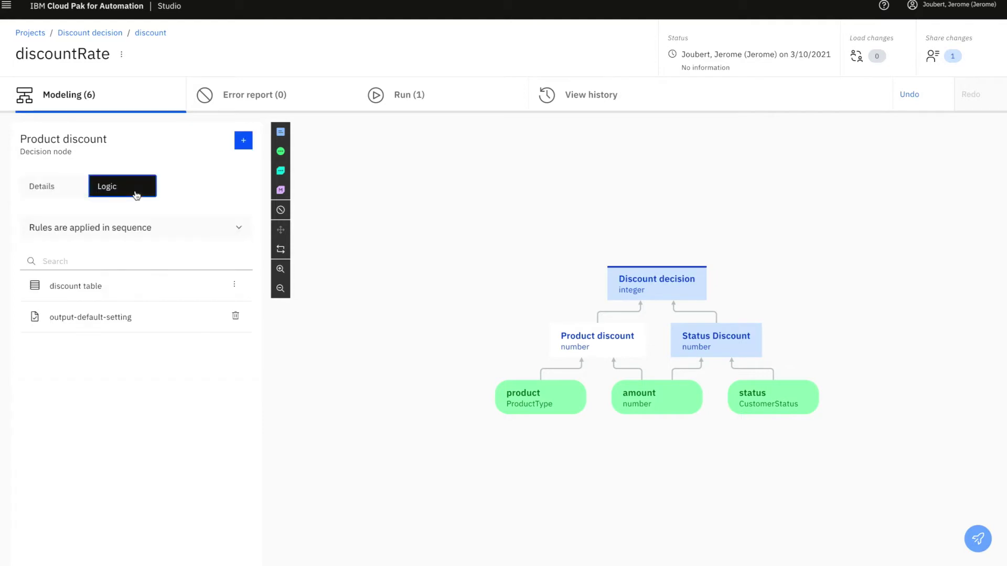
pyautogui.click(121, 285)
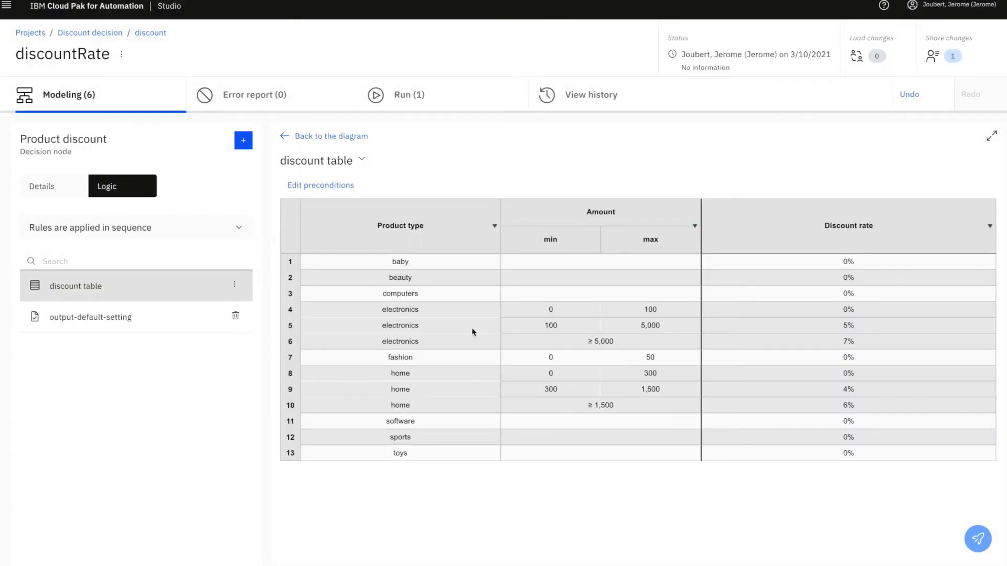
pyautogui.click(471, 327)
pyautogui.click(566, 330)
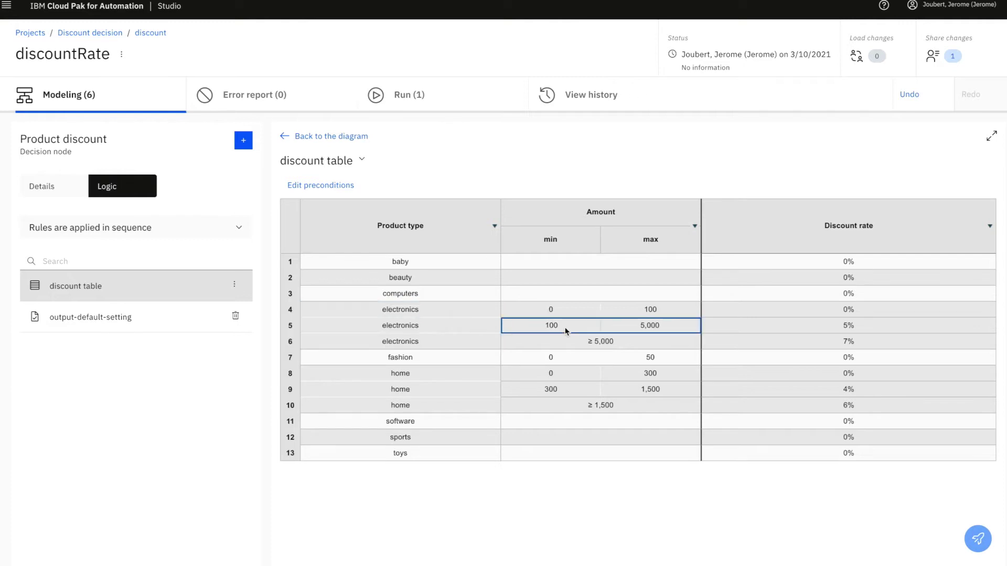
pyautogui.click(760, 327)
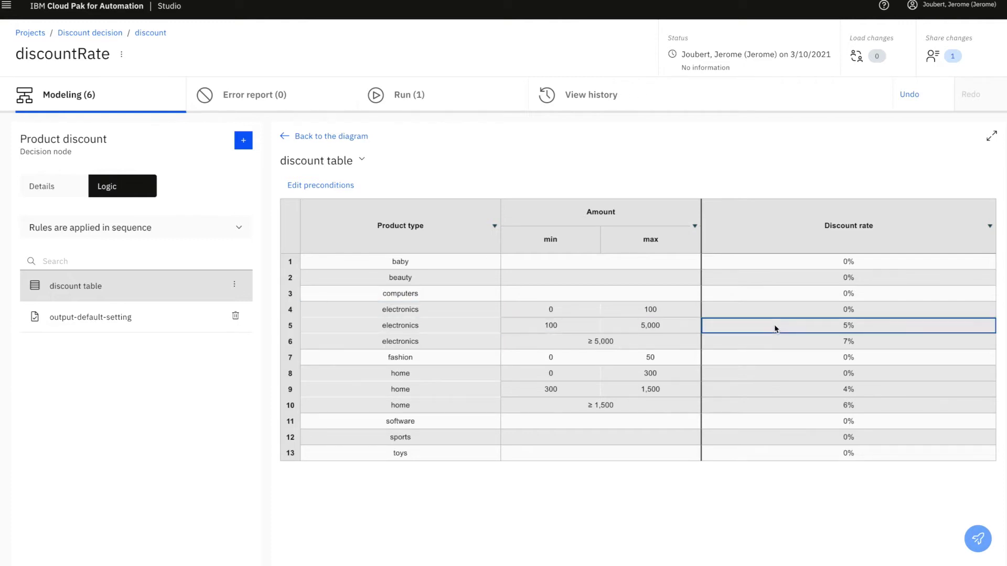
# - Review the Status Discount table, e.g. bronze status at 0–1,000 amount gets 0%
pyautogui.click(356, 141)
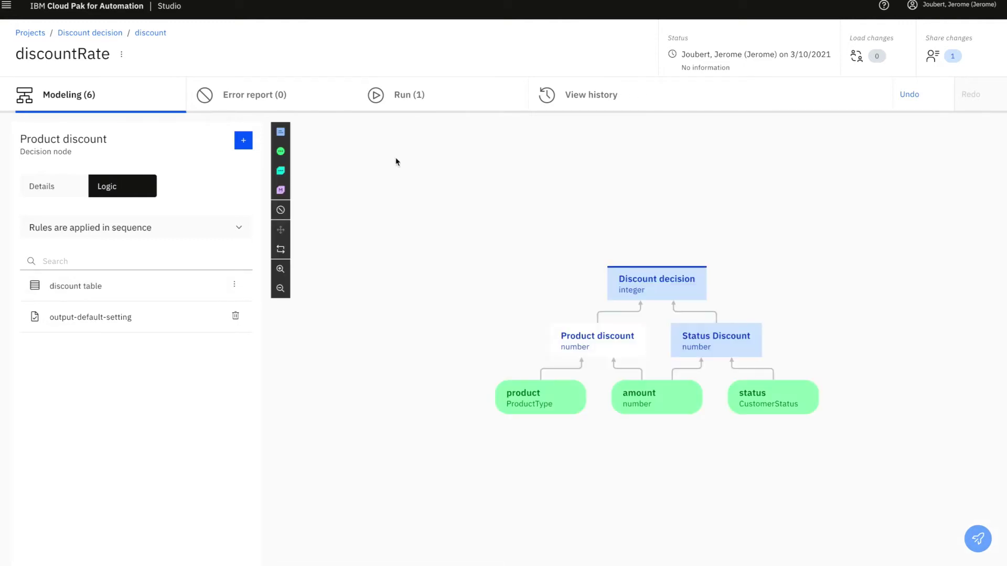
pyautogui.click(691, 338)
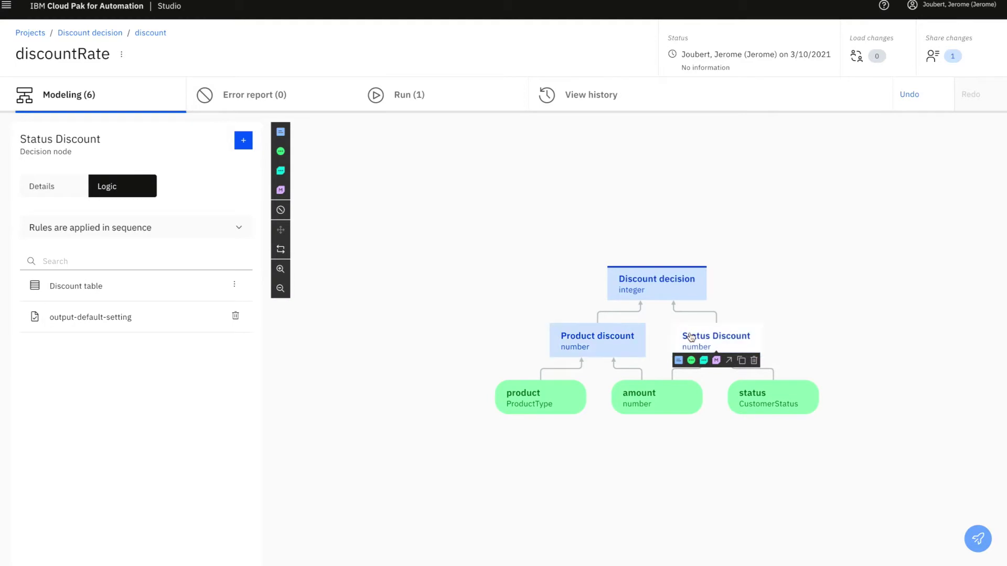
pyautogui.click(149, 286)
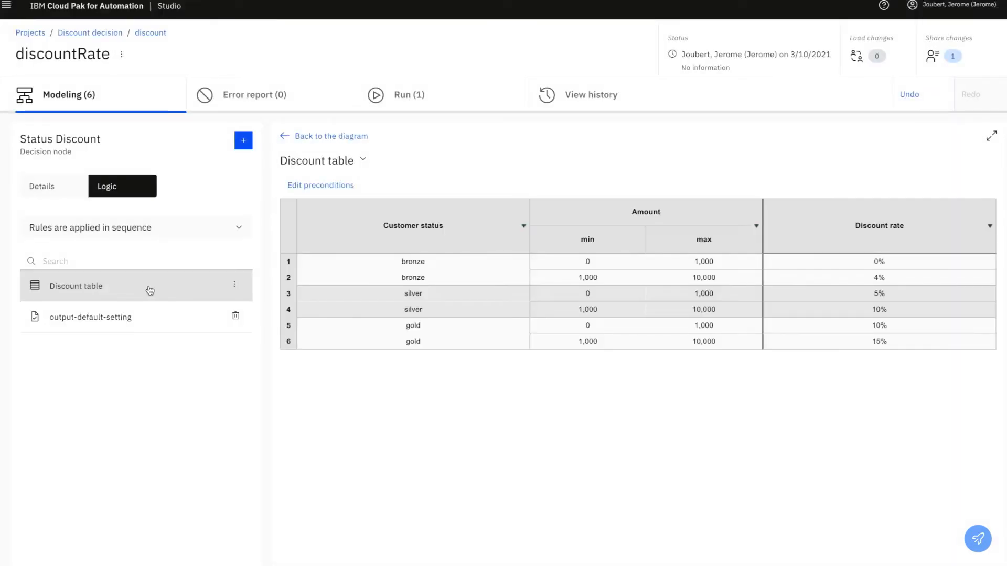
pyautogui.click(471, 267)
pyautogui.click(737, 266)
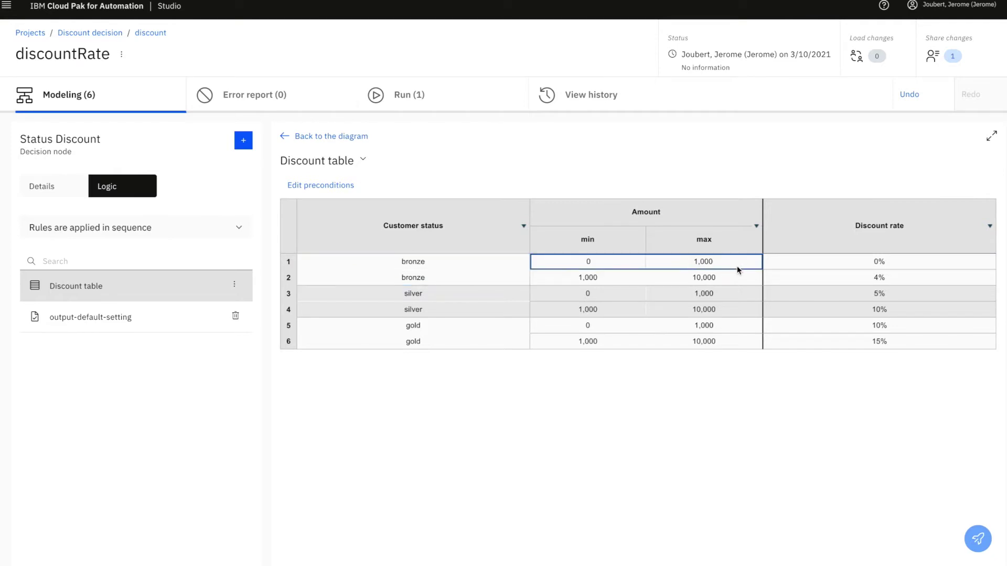
pyautogui.click(864, 266)
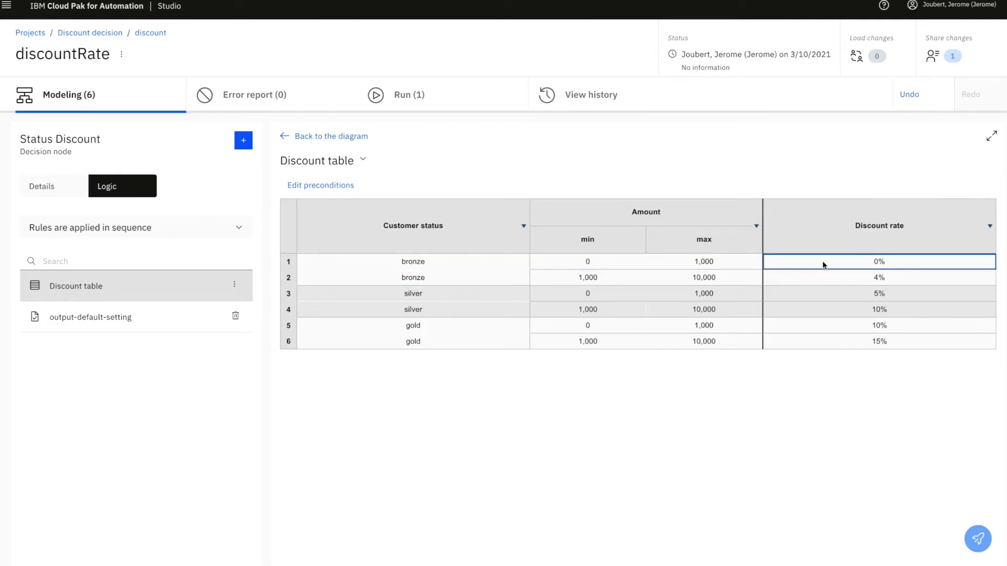
# - Examine the Discount node's Add discounts rule formula, then return to the diagram
pyautogui.click(348, 137)
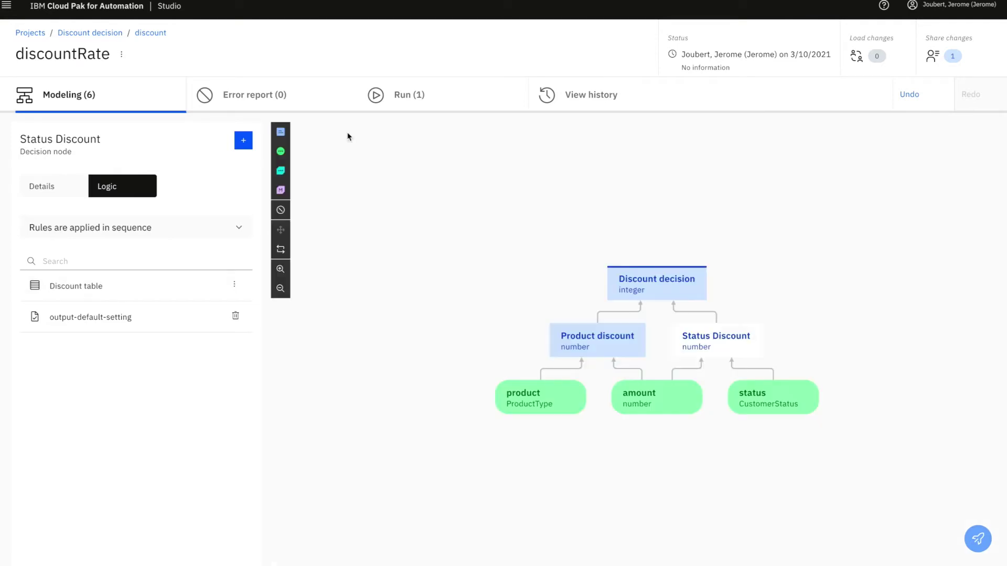
pyautogui.click(656, 280)
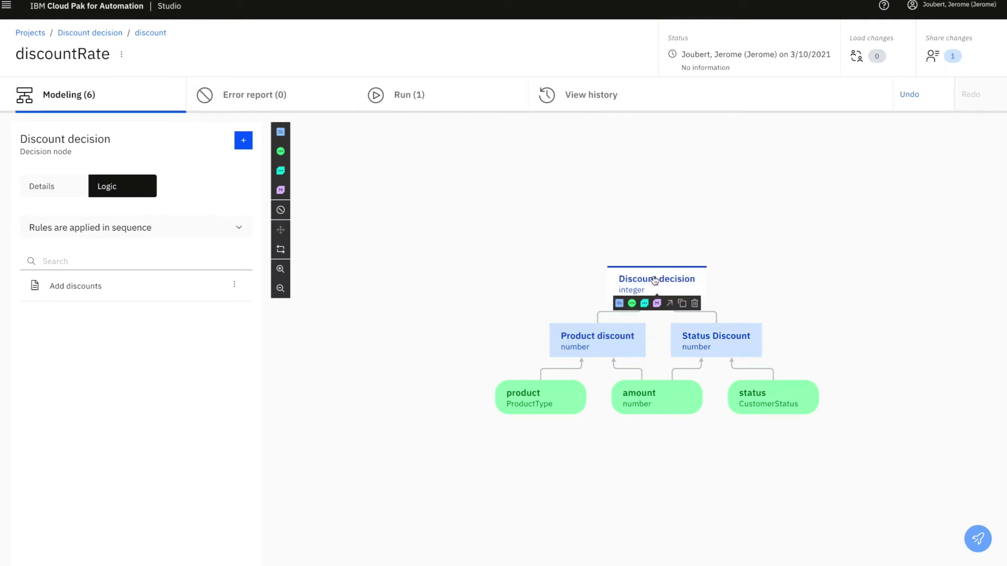
pyautogui.click(92, 288)
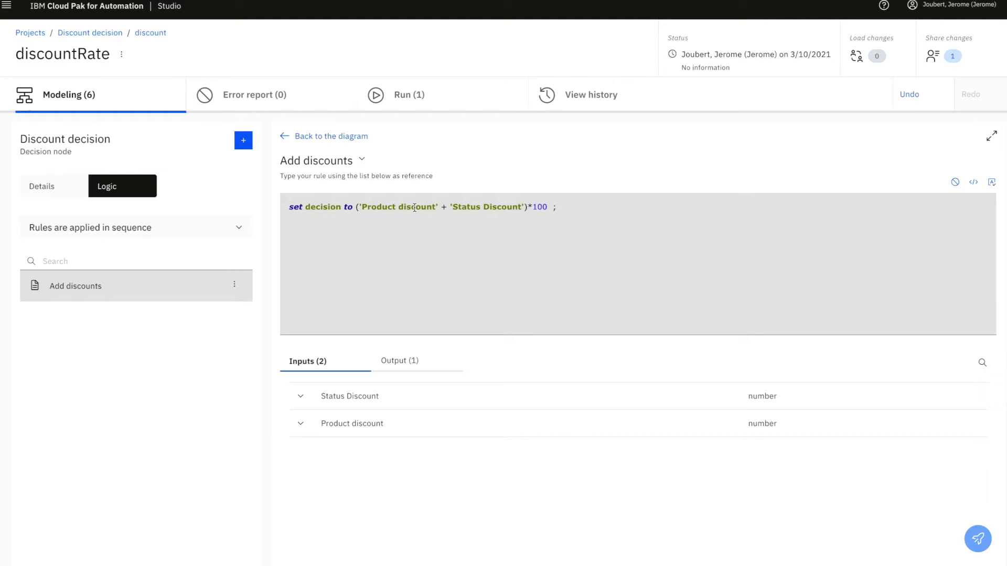
pyautogui.click(414, 208)
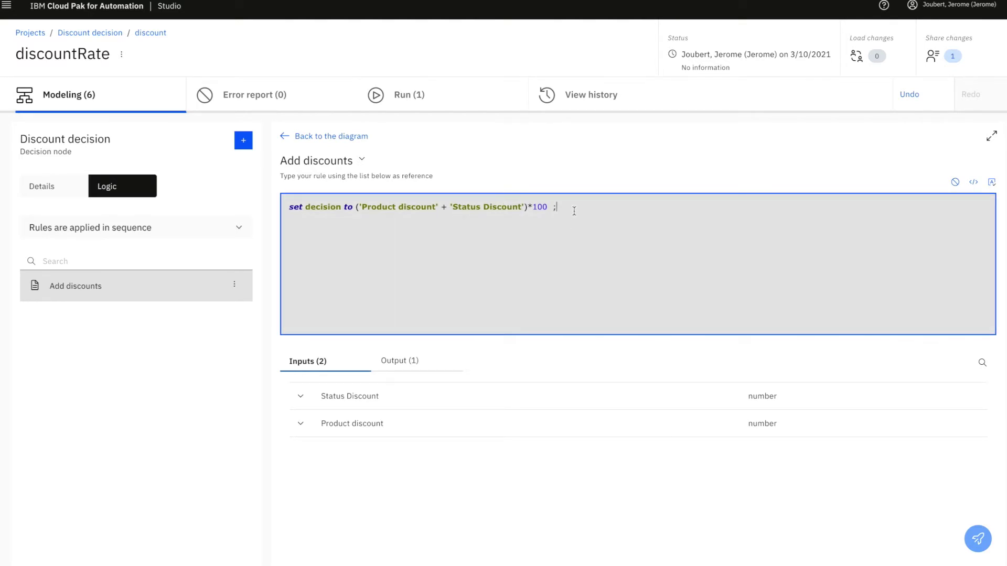
pyautogui.click(317, 136)
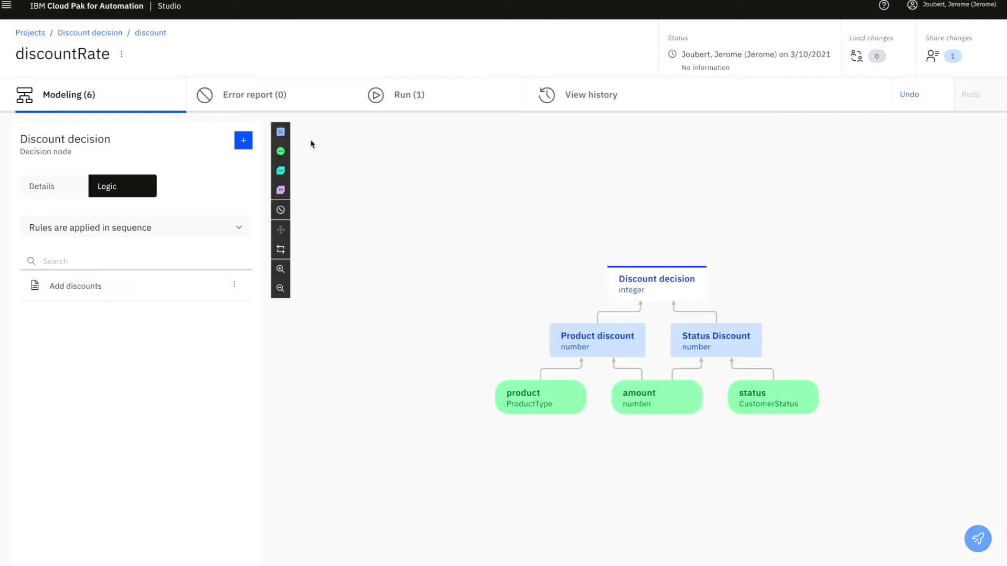
# - Test-run the model with product set to electronics and check the Discount result of 15
pyautogui.click(423, 99)
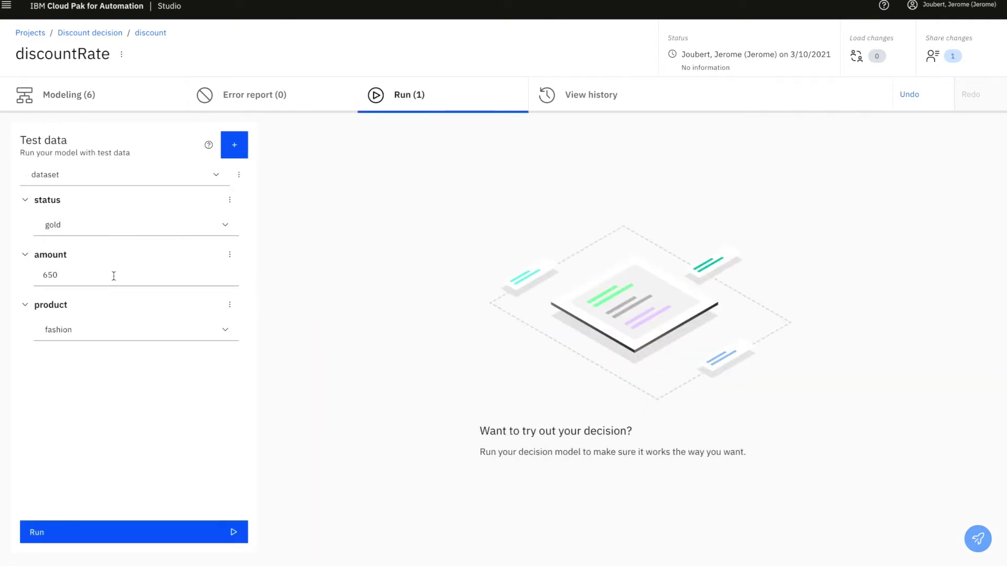
pyautogui.click(106, 334)
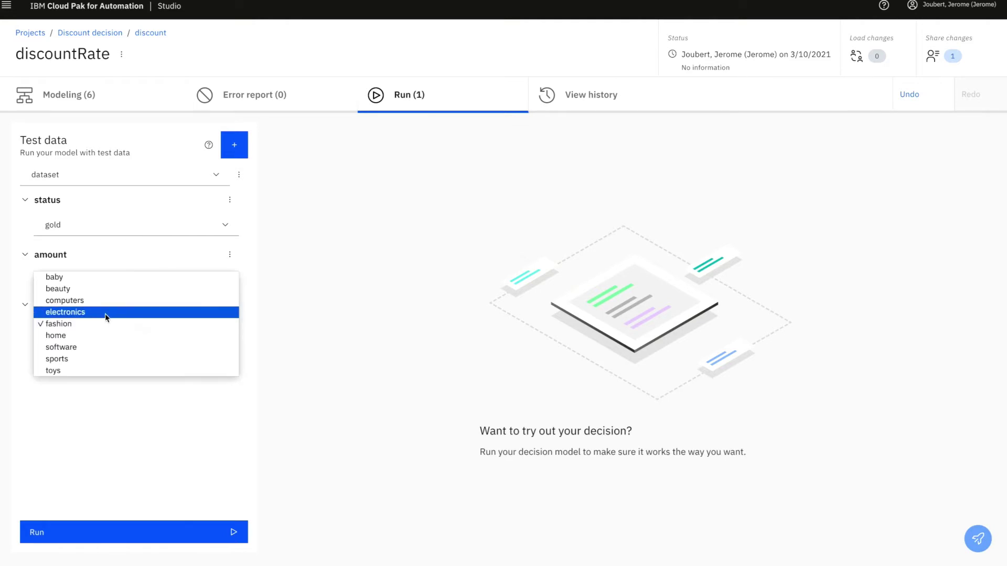
pyautogui.click(106, 313)
pyautogui.click(155, 543)
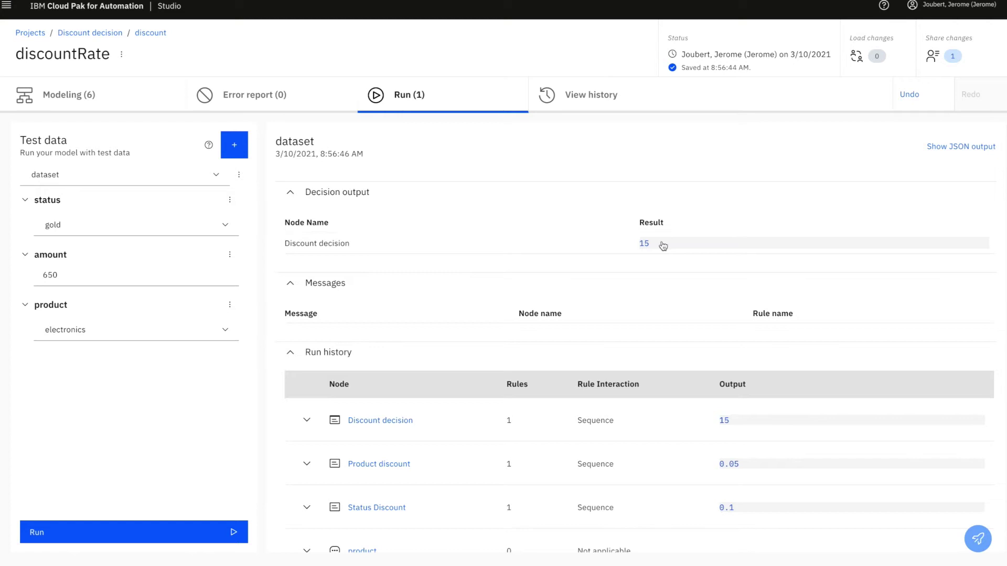
pyautogui.moveTo(663, 245); pyautogui.dragTo(636, 248)
pyautogui.click(636, 248)
# - Leave the model diagram and return to the Discount decision project page
pyautogui.click(67, 100)
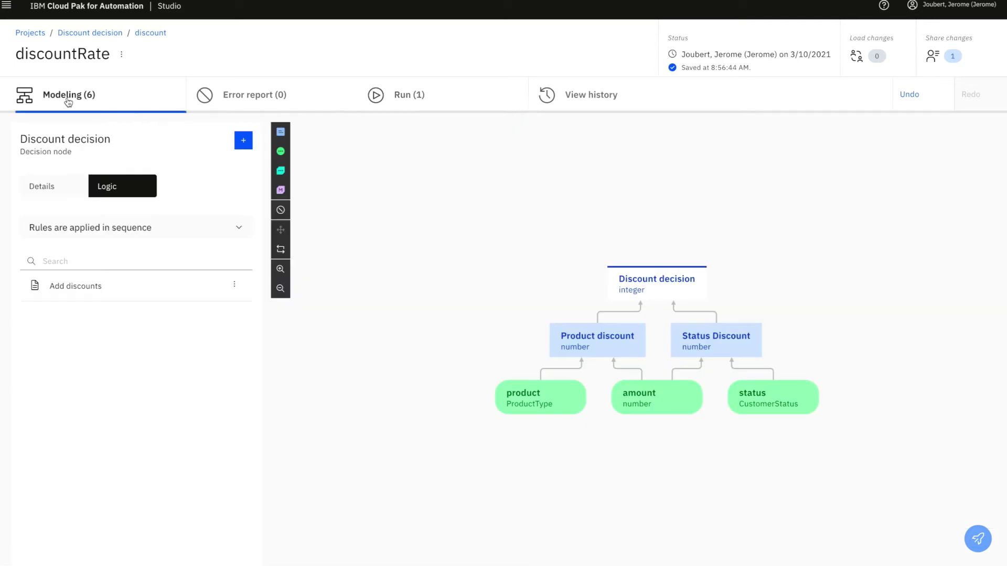
pyautogui.click(414, 166)
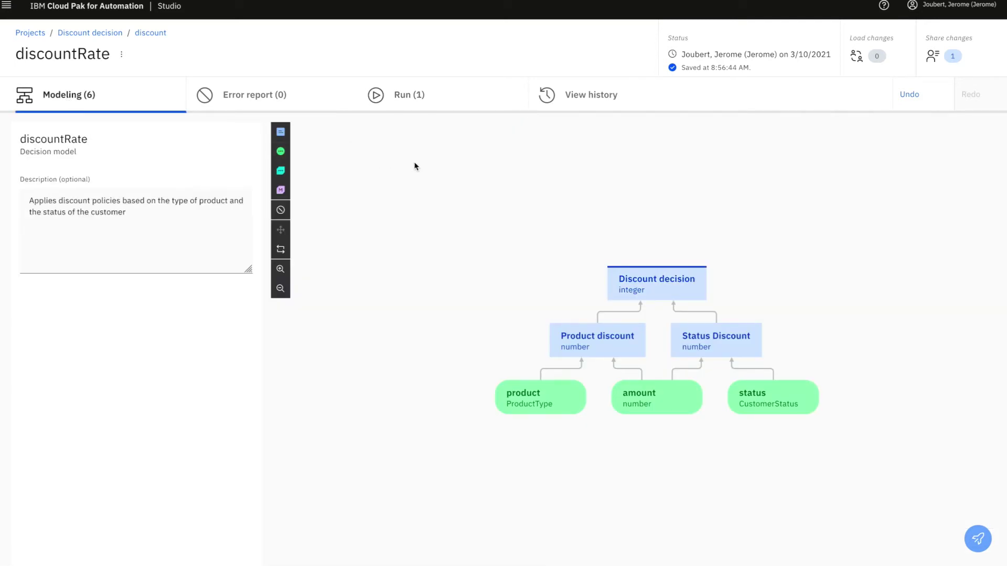
pyautogui.click(111, 33)
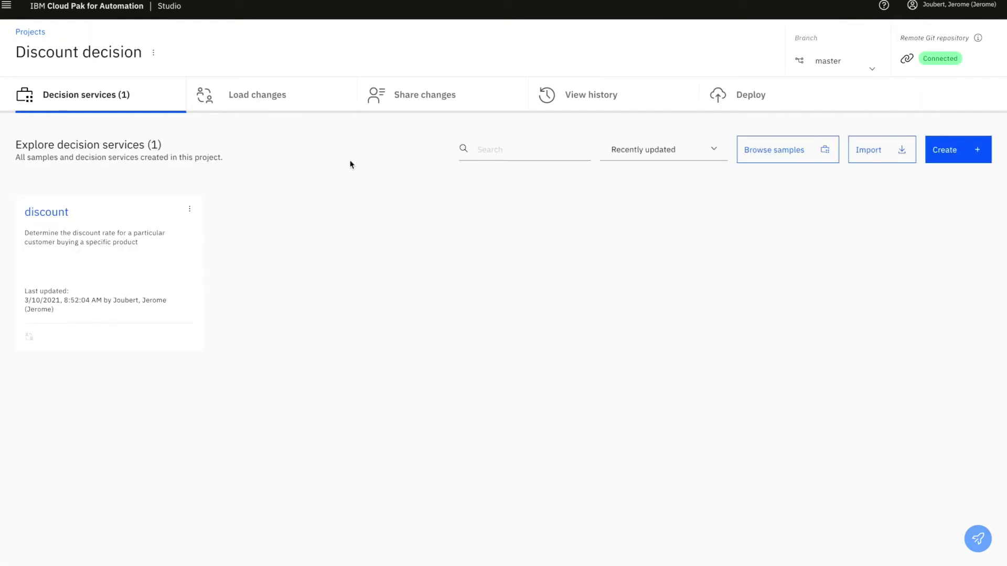
# - Create version v2.0 from the latest shared change with description 'changed discount rates'
pyautogui.click(581, 101)
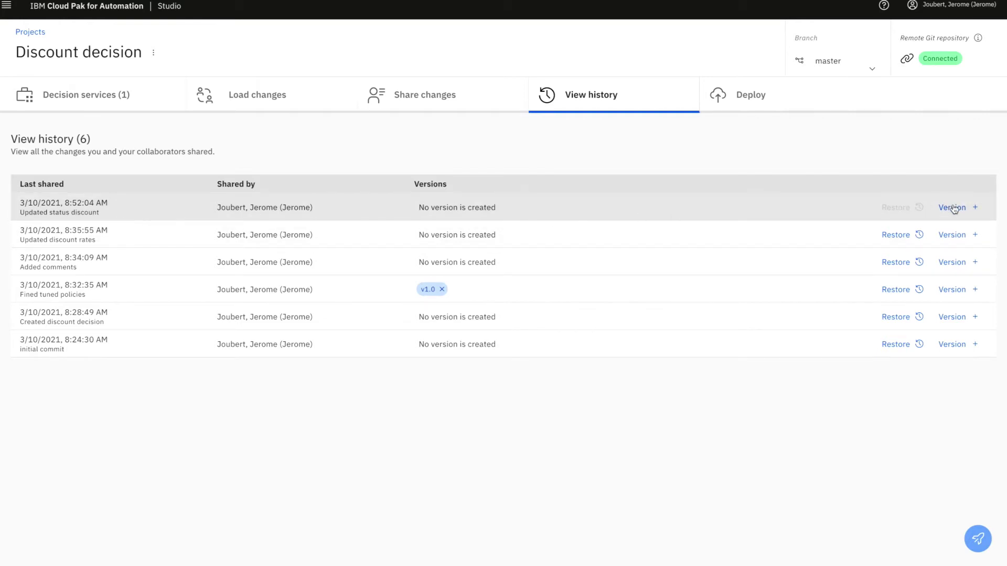
pyautogui.click(952, 207)
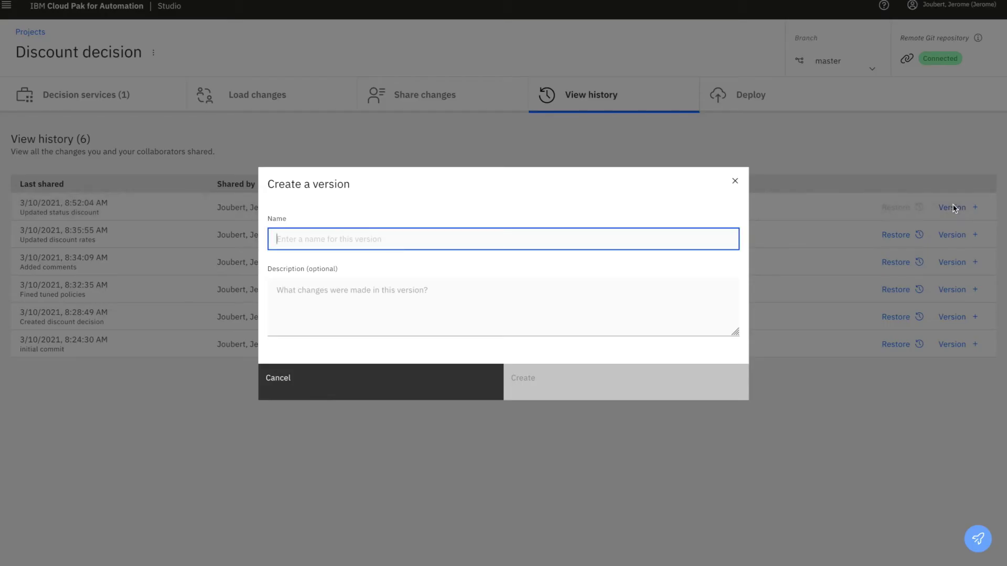
pyautogui.write('v2.0')
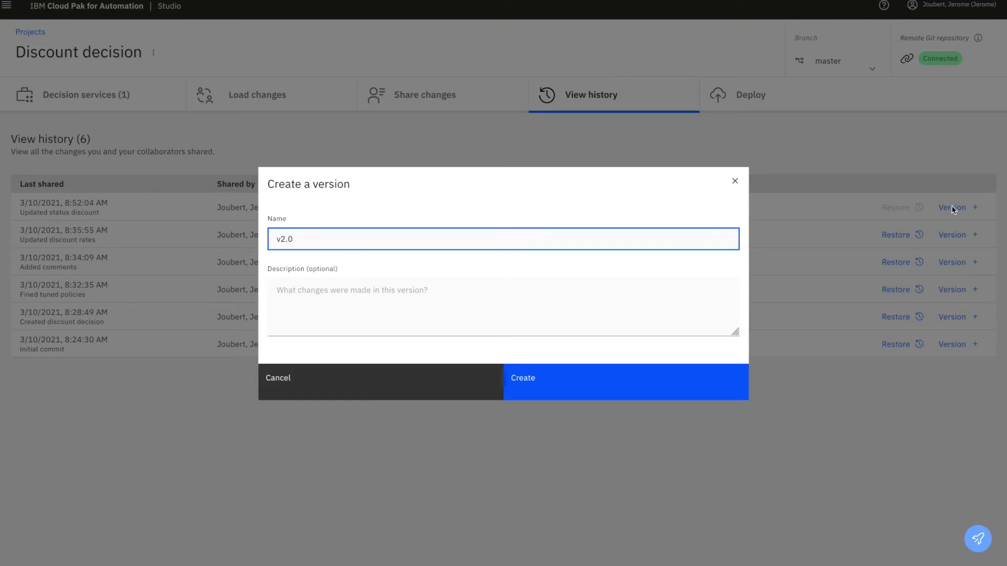
pyautogui.press('Tab')
pyautogui.write('changed discount rates')
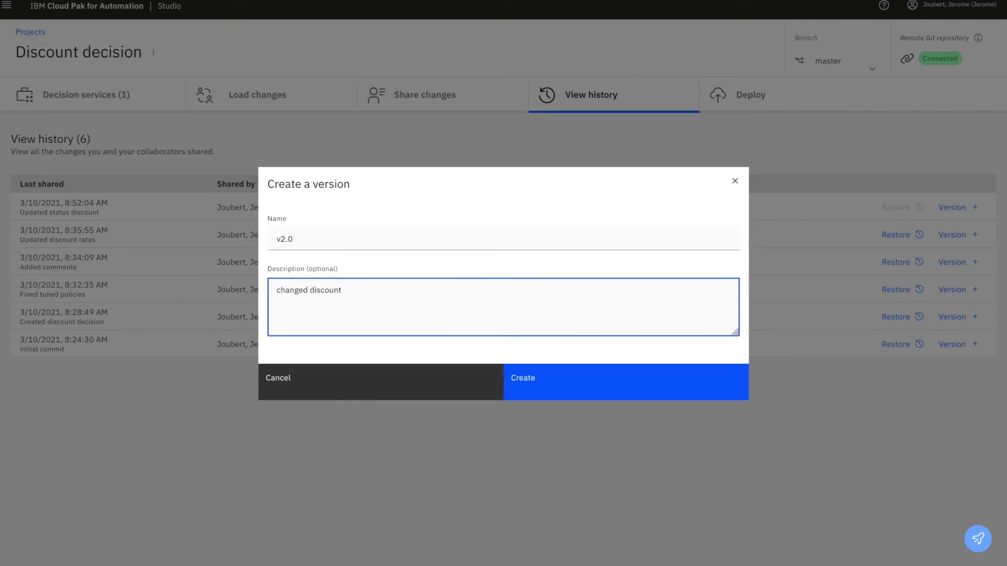
pyautogui.click(729, 379)
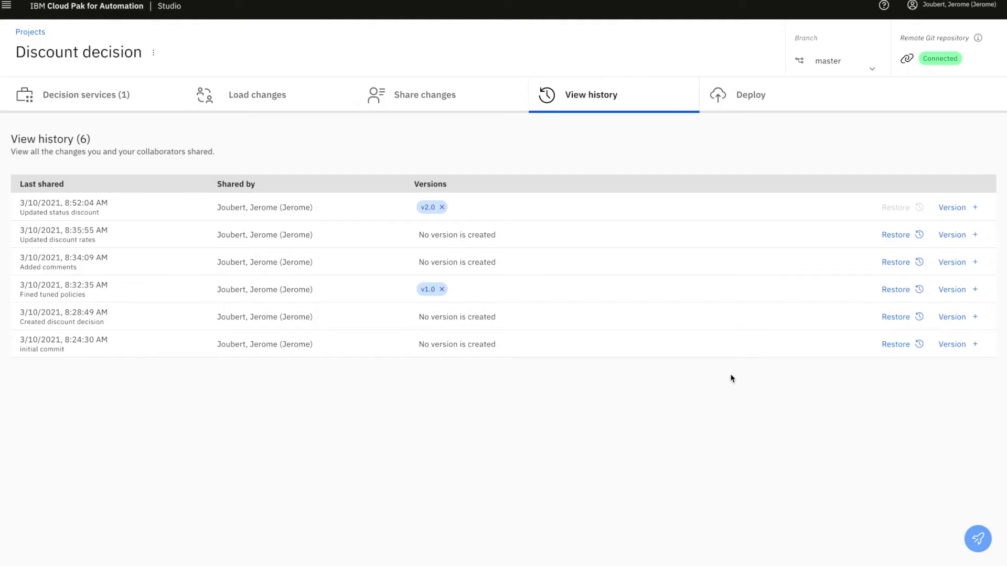
# - Deploy the discount decision service of version v2.0 and confirm the deployment
pyautogui.click(754, 103)
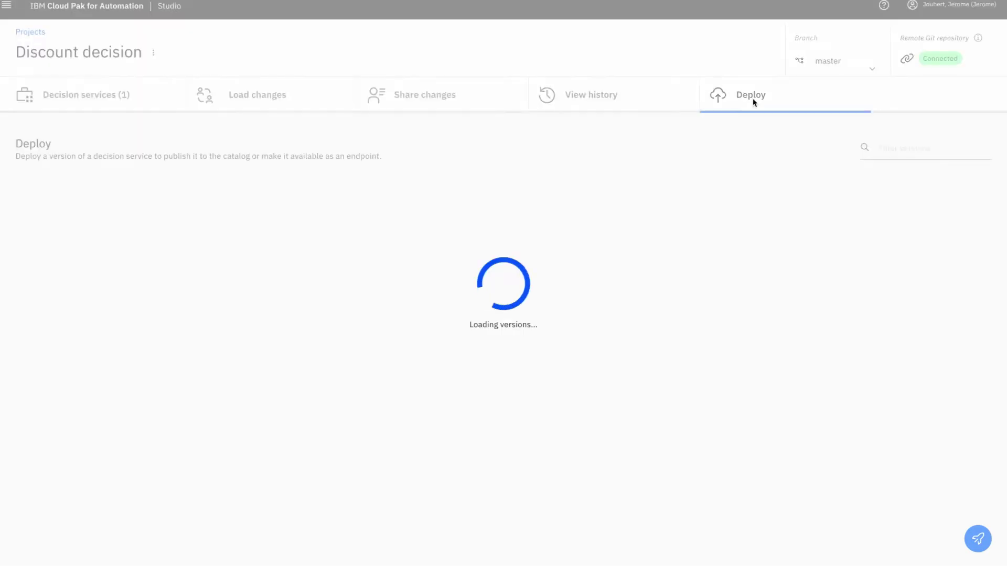
pyautogui.click(47, 225)
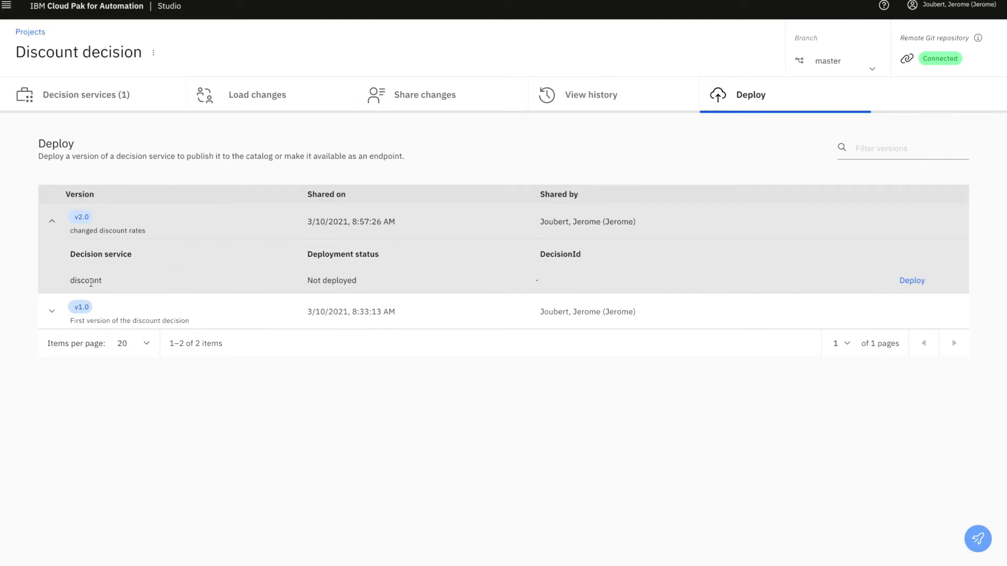
pyautogui.click(910, 281)
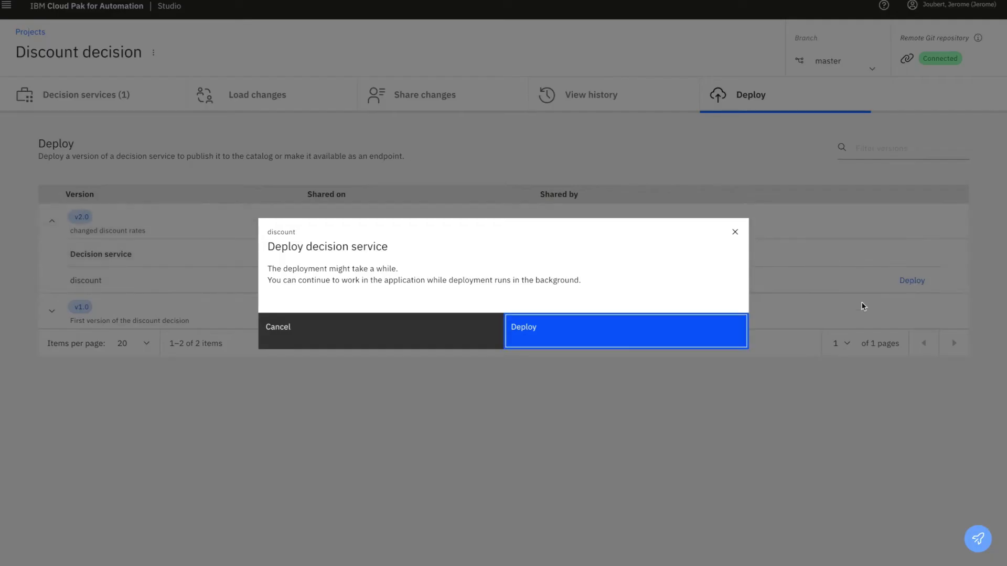
pyautogui.click(698, 342)
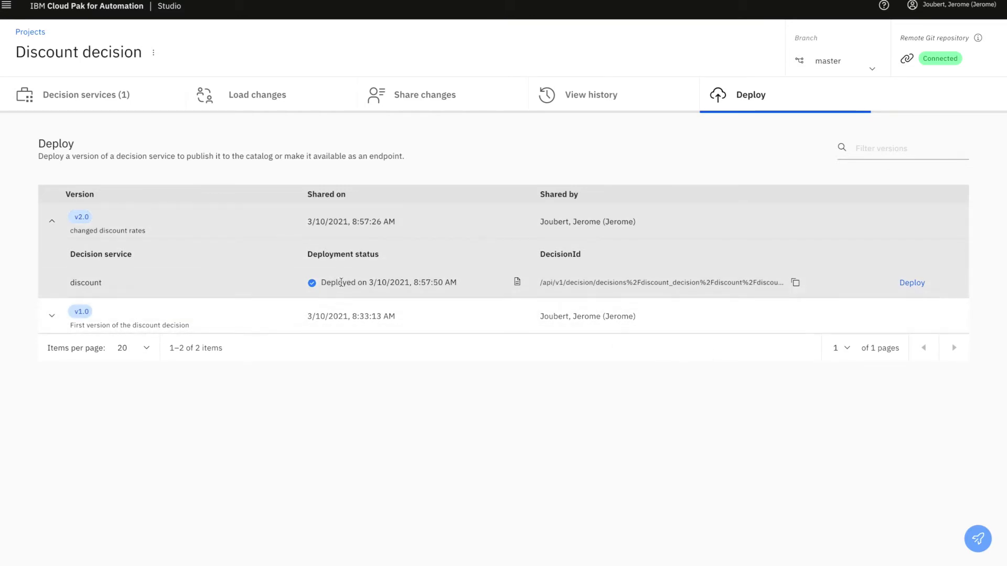
# - Publish version v2.0 from the Discount decision project's Versions list
pyautogui.click(30, 32)
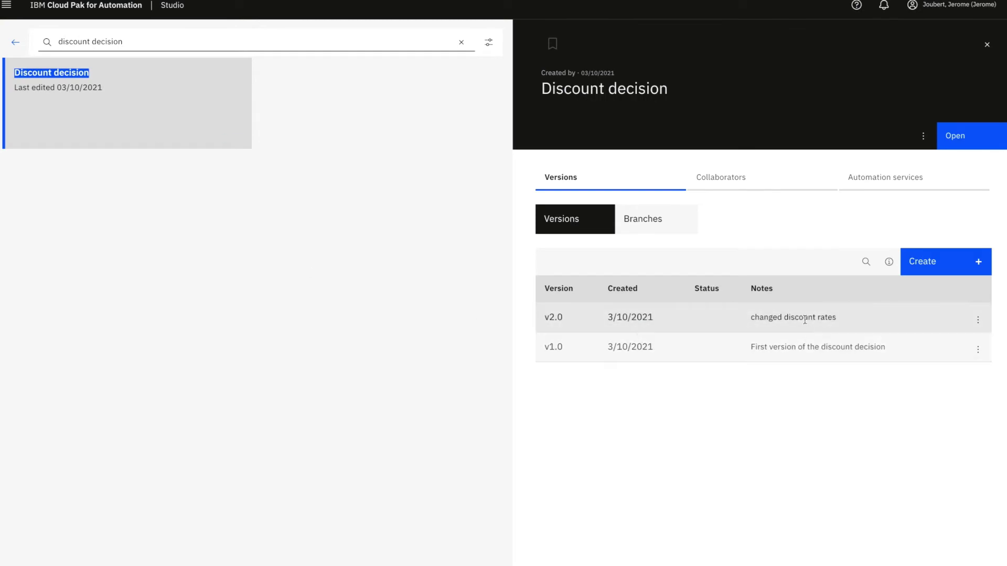
pyautogui.click(978, 320)
pyautogui.click(968, 339)
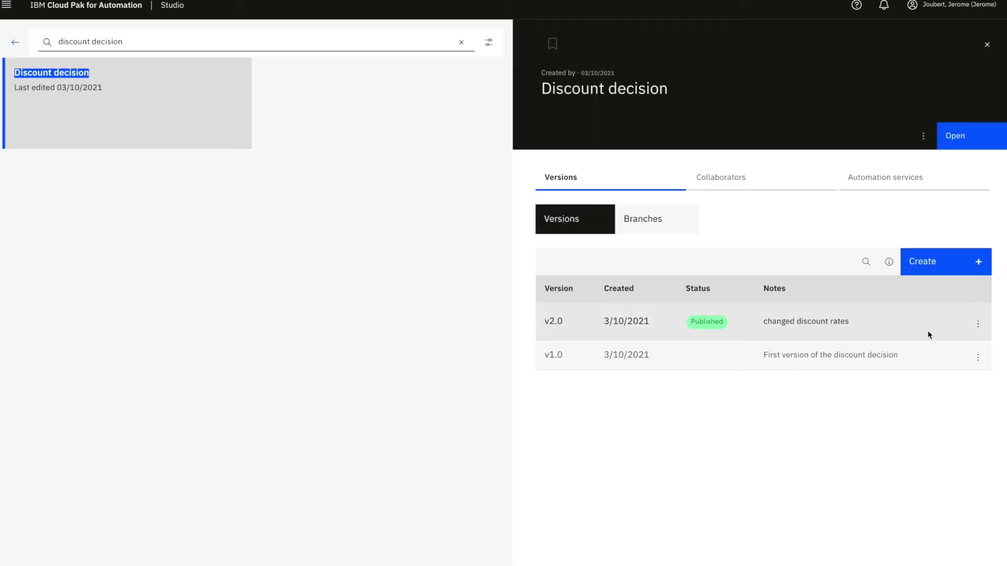
pyautogui.click(6, 6)
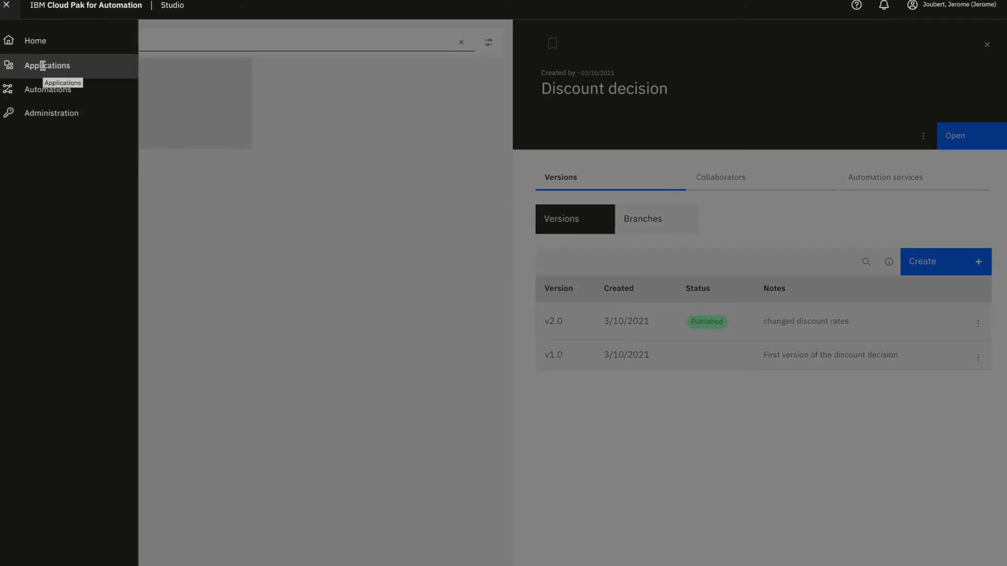
# - Create a new application named 'Discount Application' in the Applications area
pyautogui.click(43, 65)
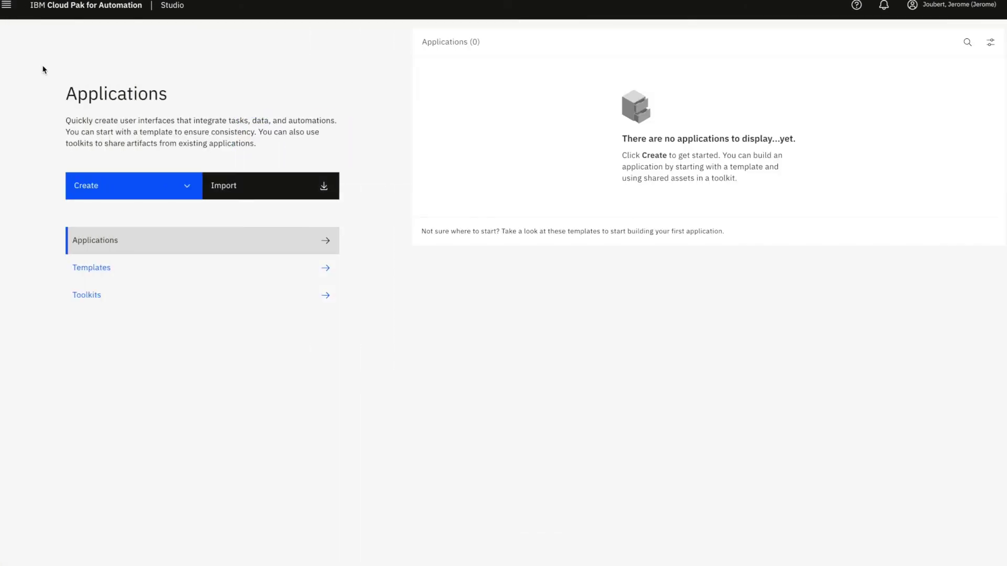
pyautogui.click(156, 185)
pyautogui.click(134, 210)
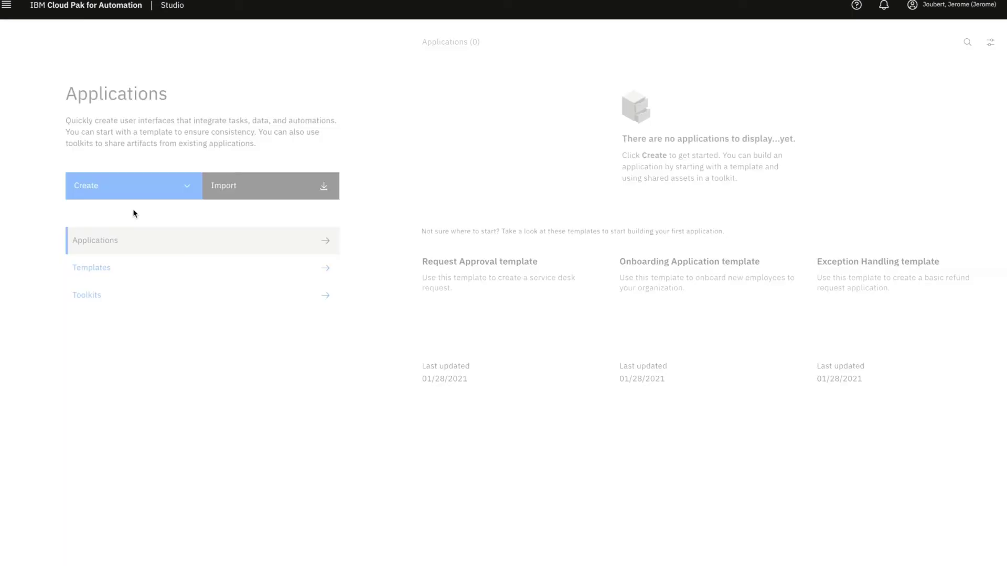
pyautogui.write('D')
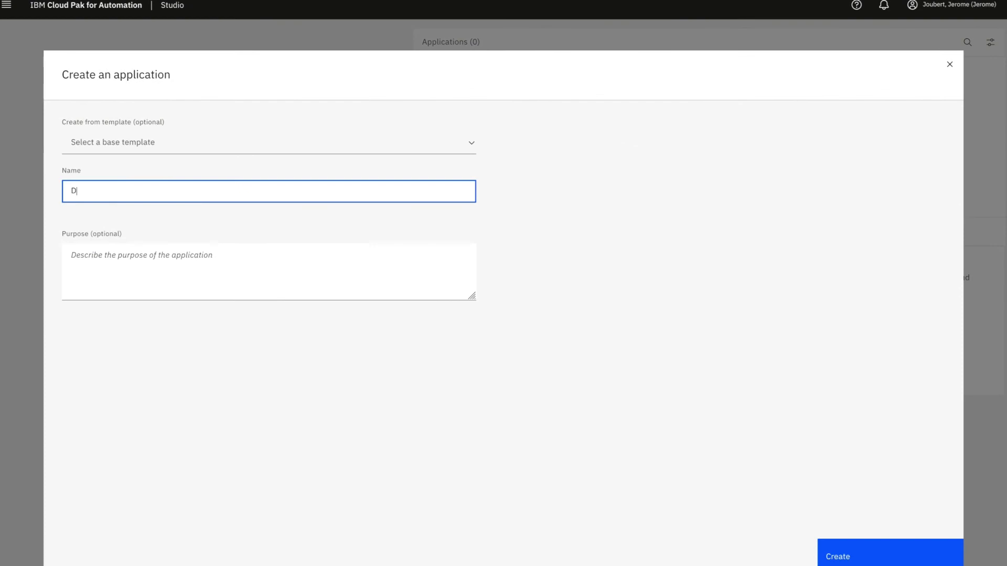
pyautogui.write('iscount Application')
pyautogui.press('Return')
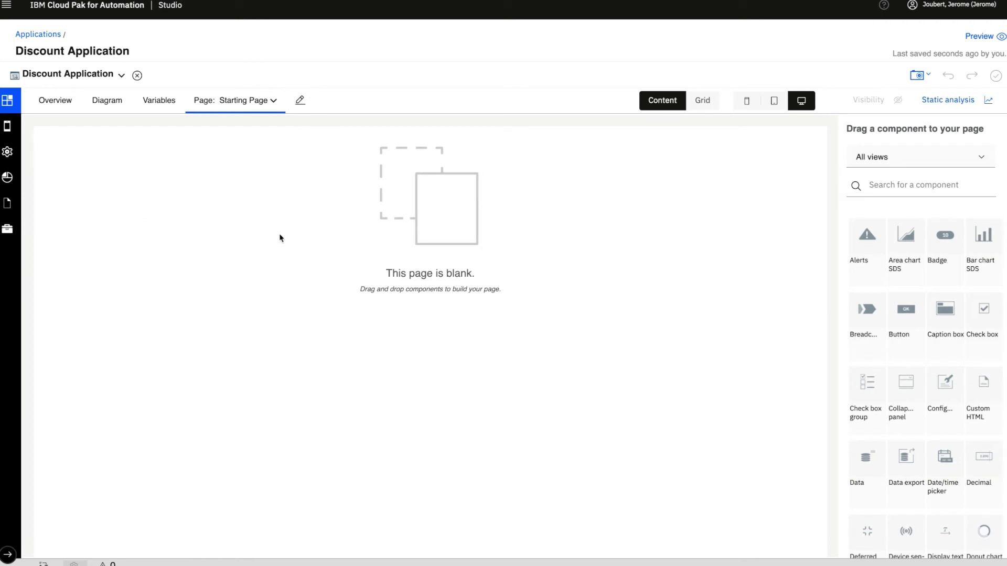
# - Add the discount automation service with its discountRate operation to the application
pyautogui.click(880, 160)
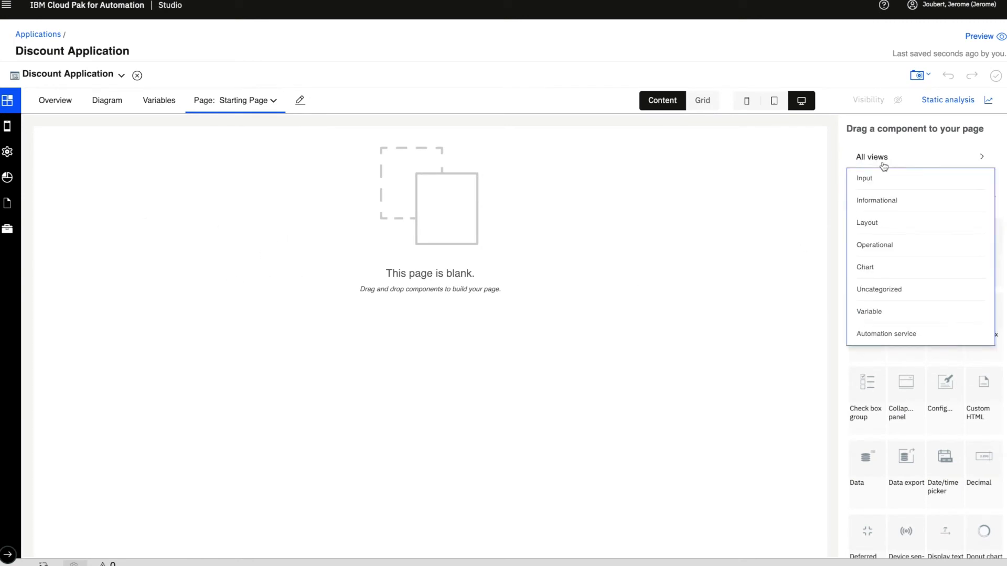
pyautogui.click(883, 335)
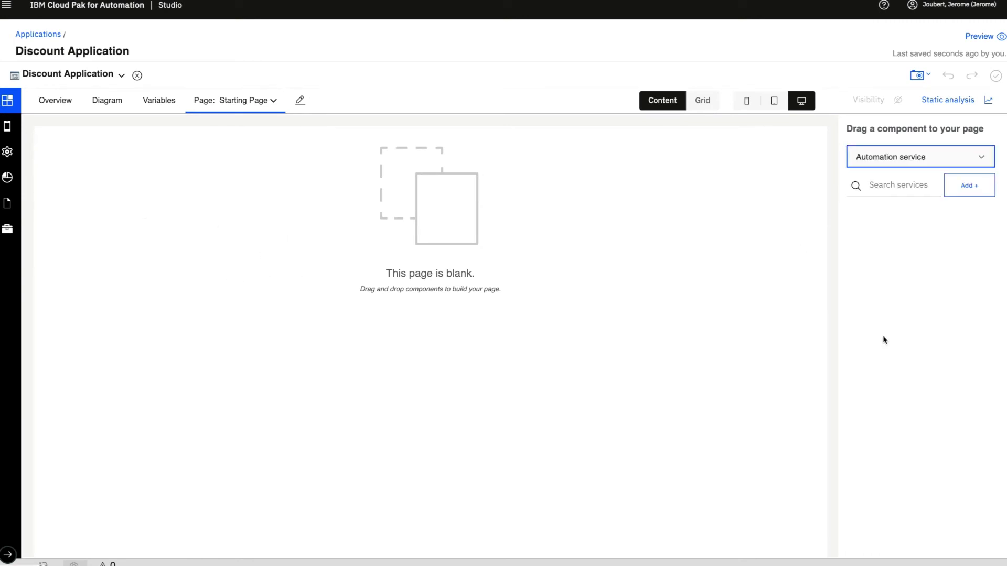
pyautogui.click(976, 189)
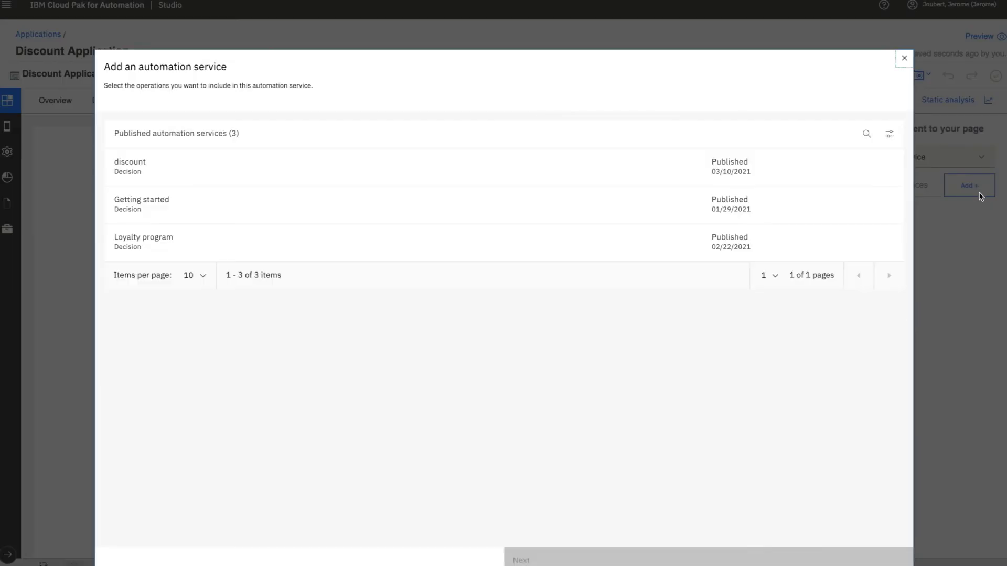
pyautogui.click(132, 169)
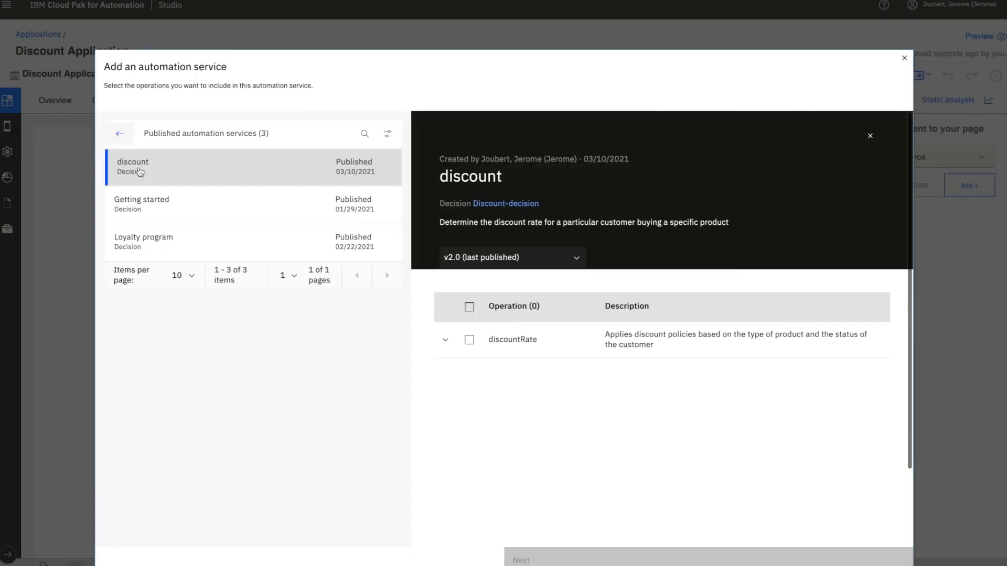
pyautogui.click(543, 261)
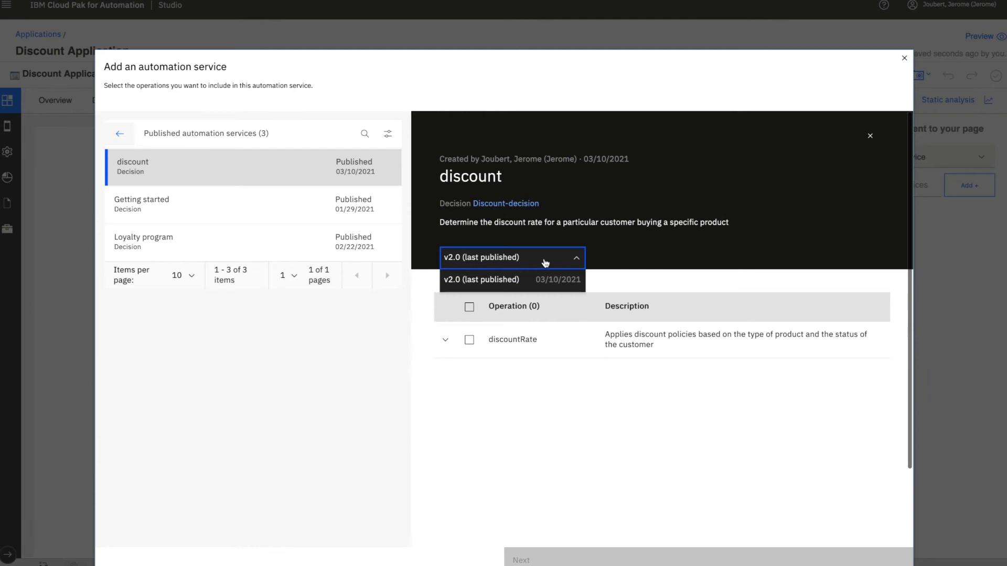
pyautogui.click(494, 386)
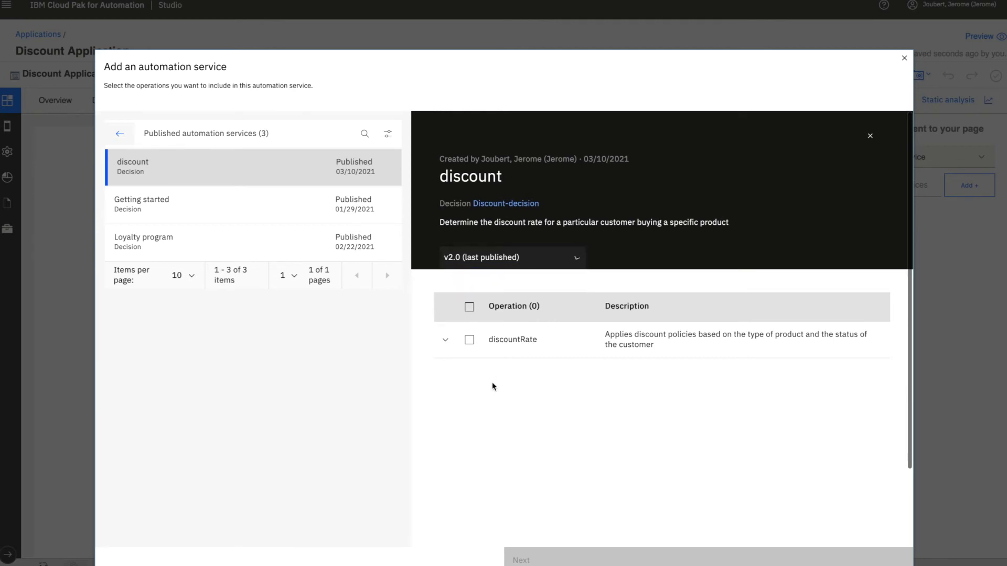
pyautogui.click(469, 341)
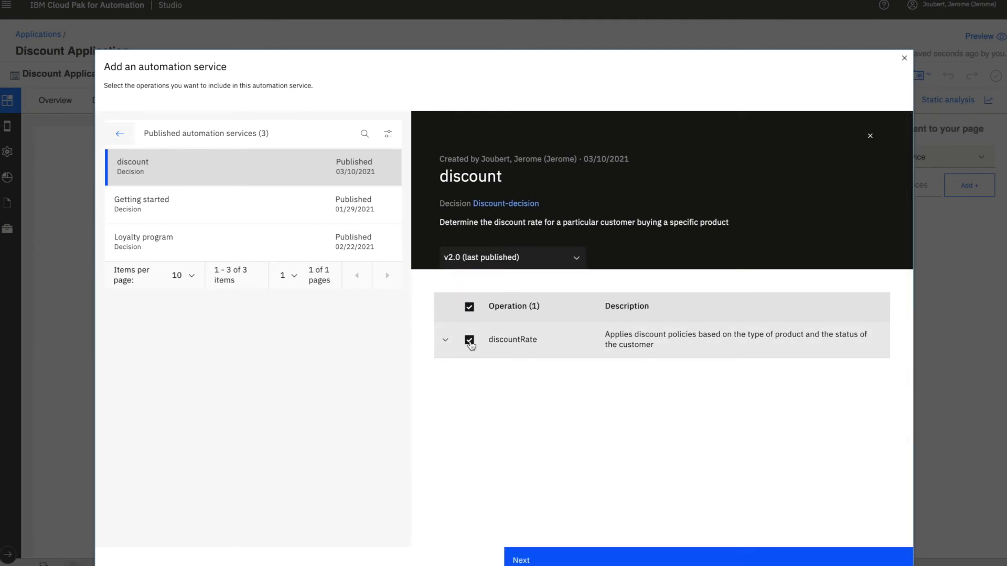
pyautogui.click(595, 557)
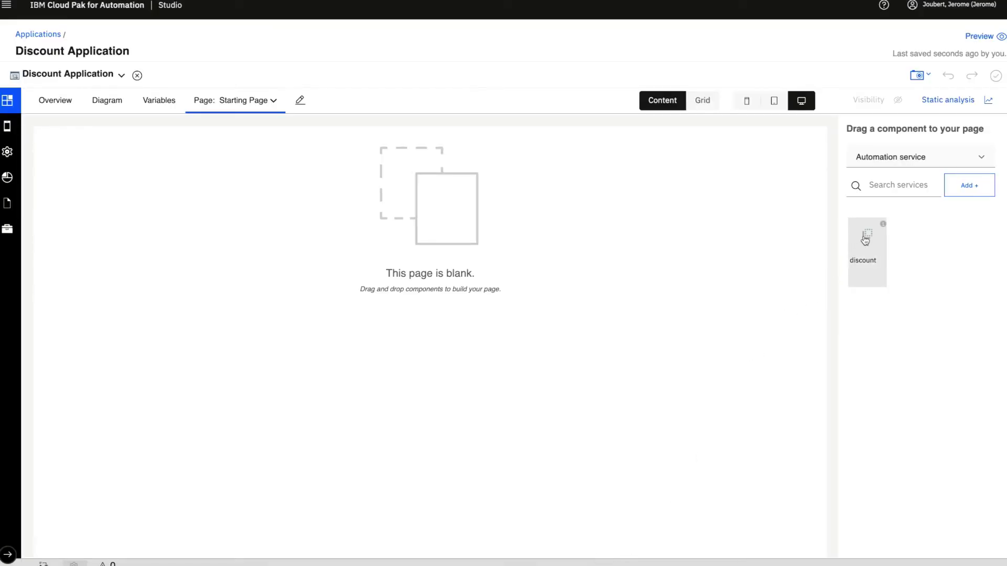
# - Drop the discount service onto the Starting Page and accept its default variable mappings
pyautogui.moveTo(865, 240); pyautogui.dragTo(247, 222)
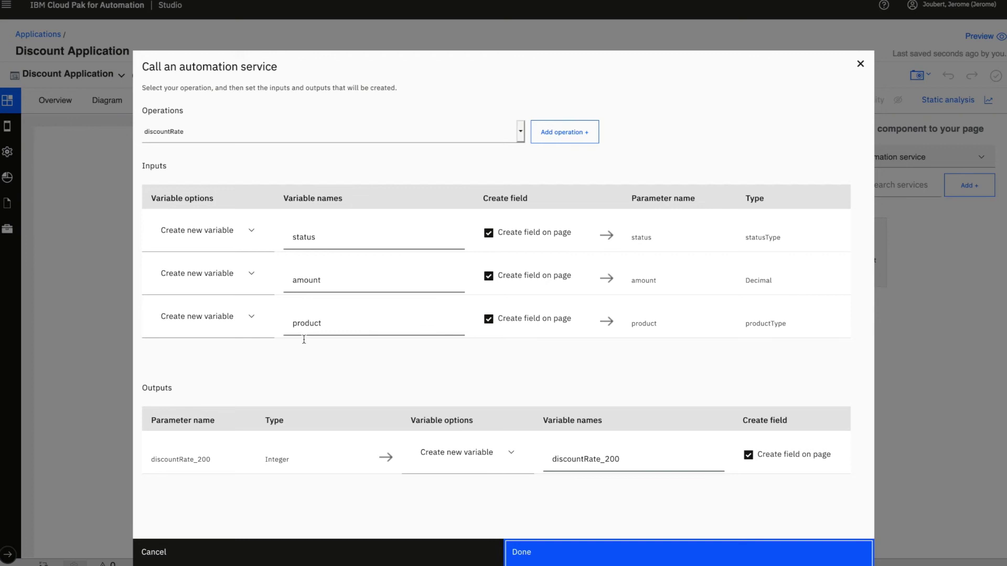
pyautogui.click(540, 562)
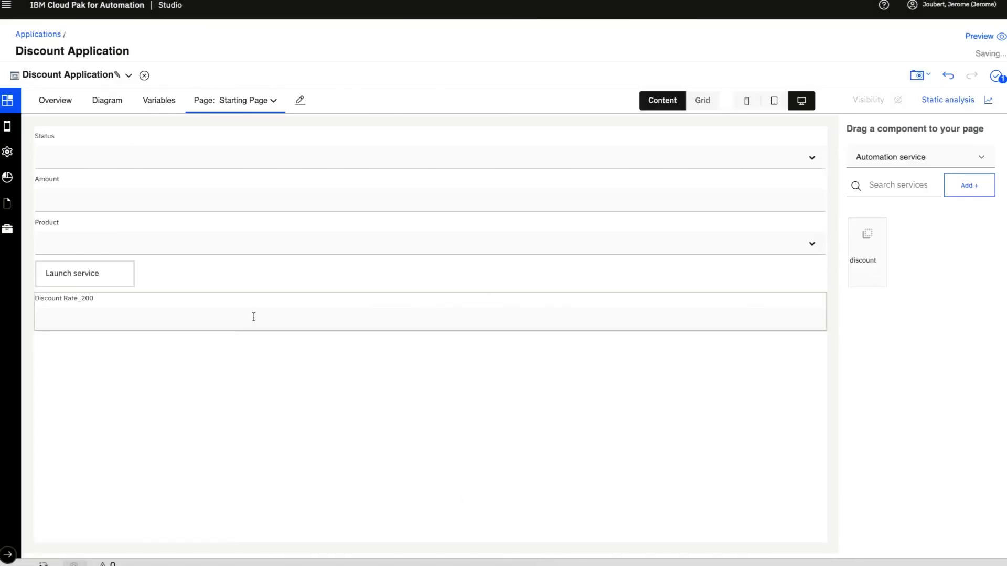
# - Relabel the Status field as 'Customer status'
pyautogui.click(76, 158)
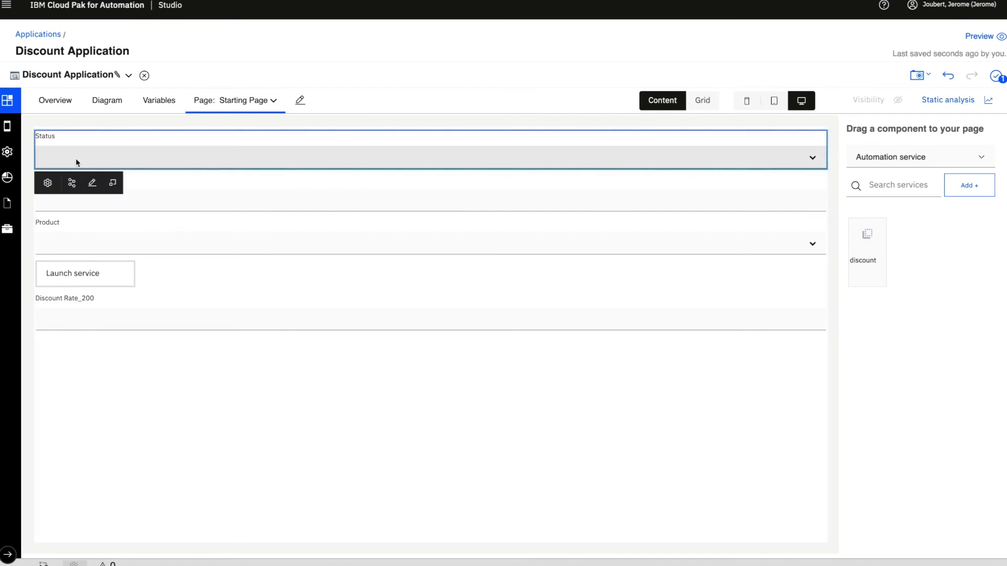
pyautogui.click(90, 183)
pyautogui.write('Customer status')
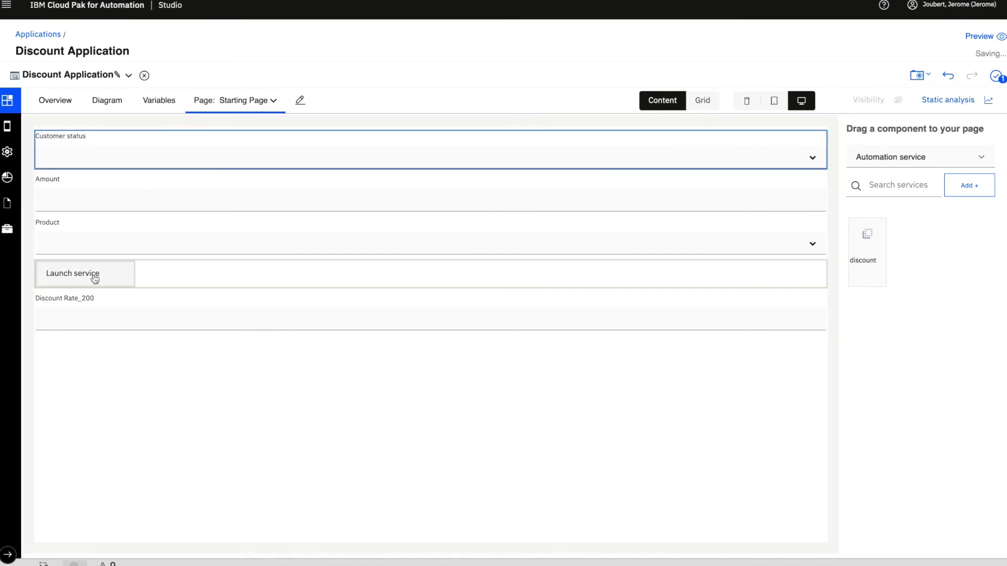
# - Give the Launch service button a blue fill and an arrow icon
pyautogui.click(117, 279)
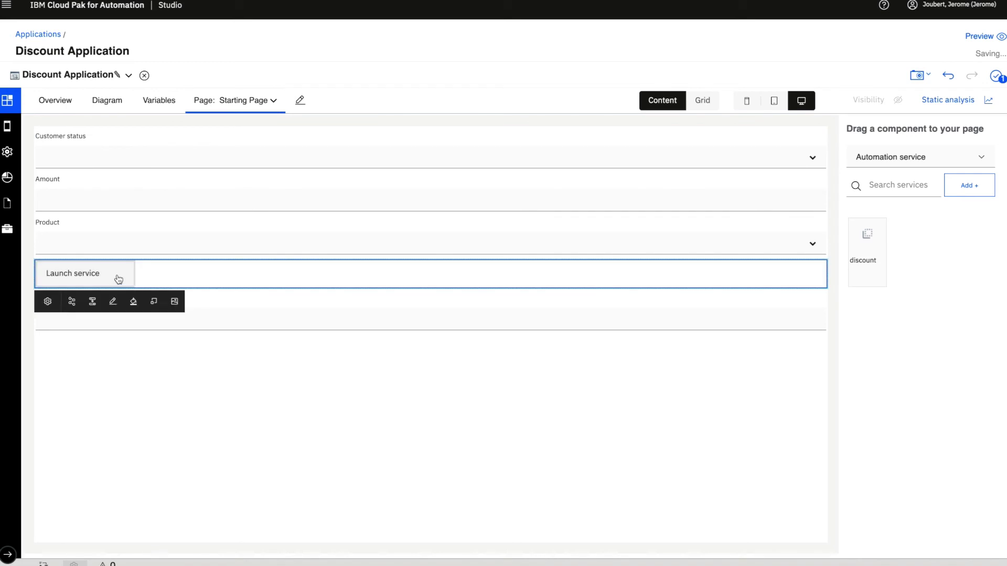
pyautogui.click(133, 302)
pyautogui.click(149, 339)
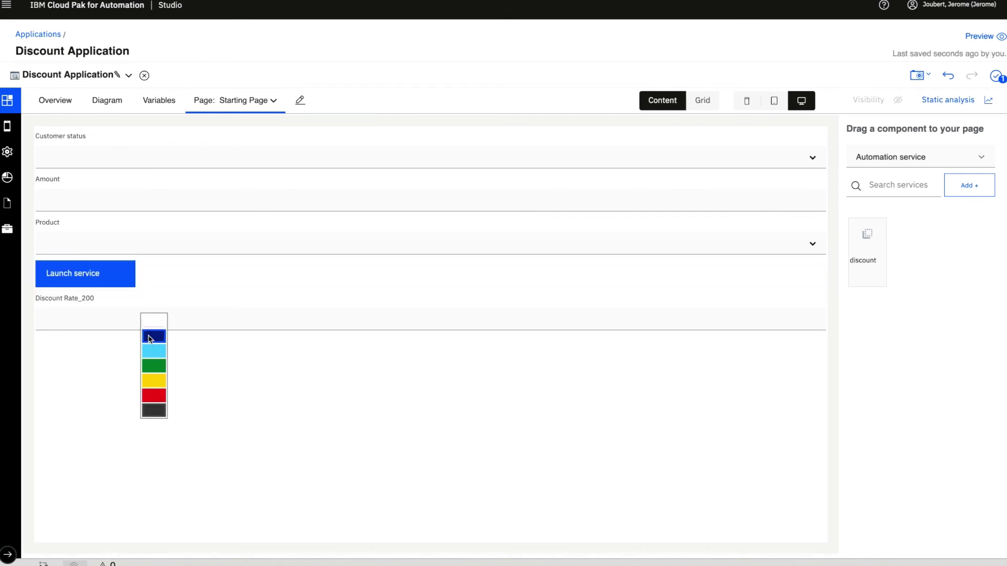
pyautogui.click(119, 281)
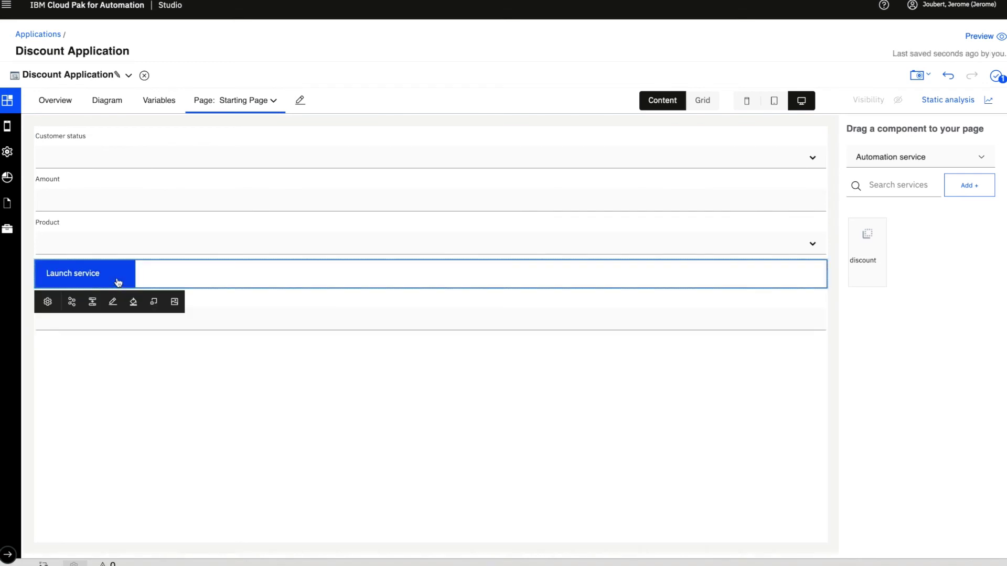
pyautogui.click(175, 302)
pyautogui.write('arrow')
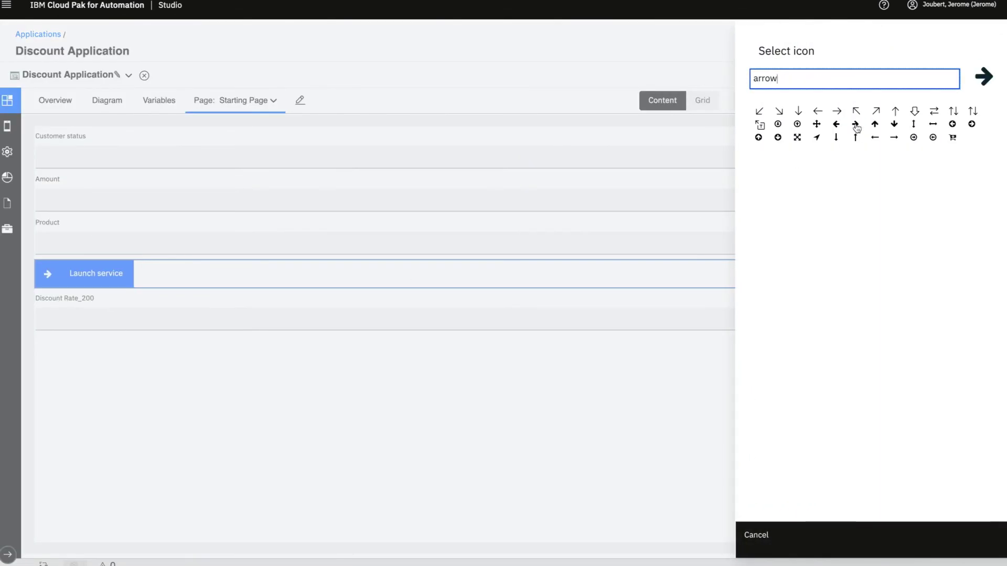
pyautogui.press('Return')
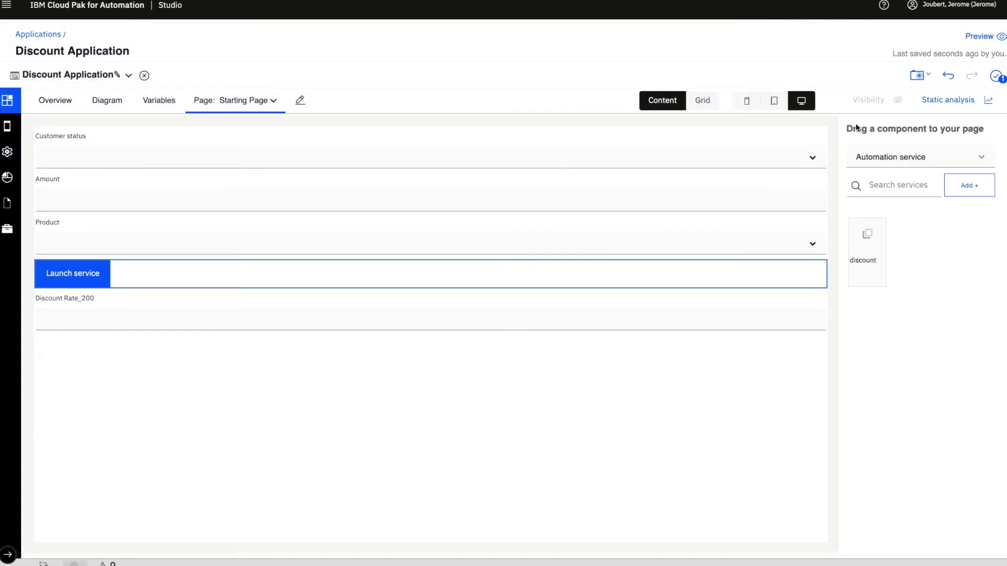
# - Rename the Discount Rate_200 output label to 'Discount Rate'
pyautogui.click(93, 310)
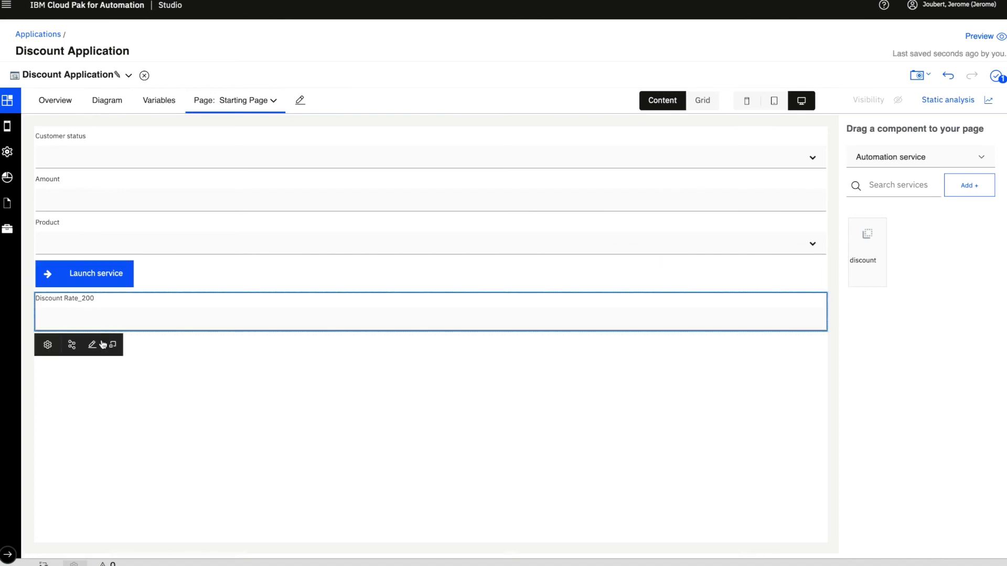
pyautogui.click(97, 346)
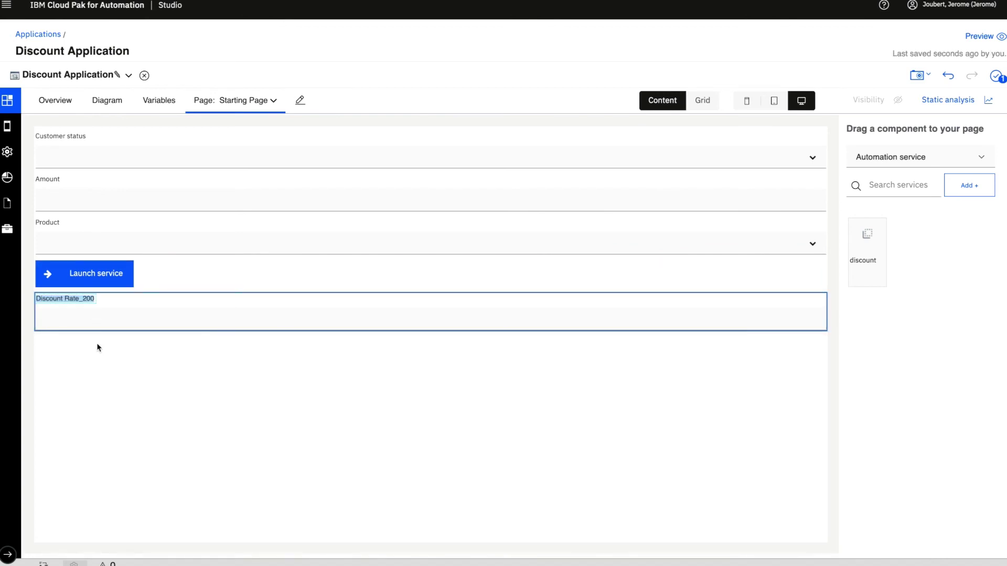
pyautogui.press('Right')
pyautogui.press('Return')
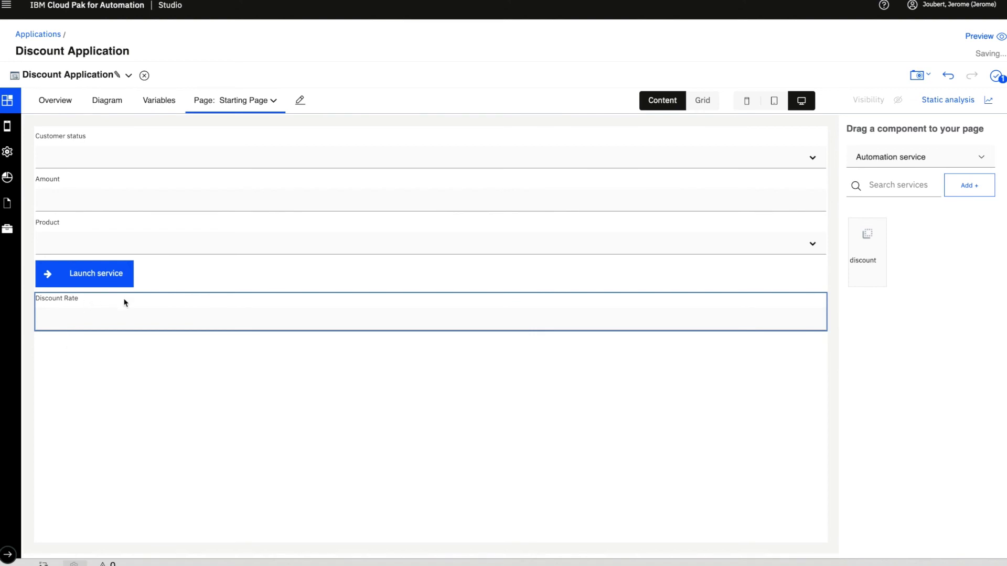
# - Preview the form with bronze, amount 650 and electronics, returning a discount rate of 5
pyautogui.click(968, 37)
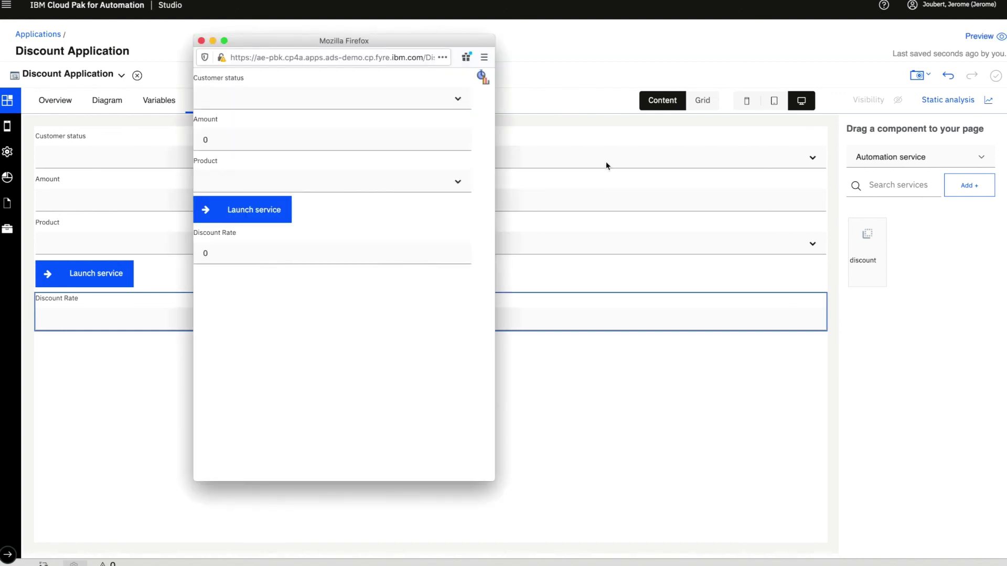
pyautogui.click(308, 103)
pyautogui.click(287, 113)
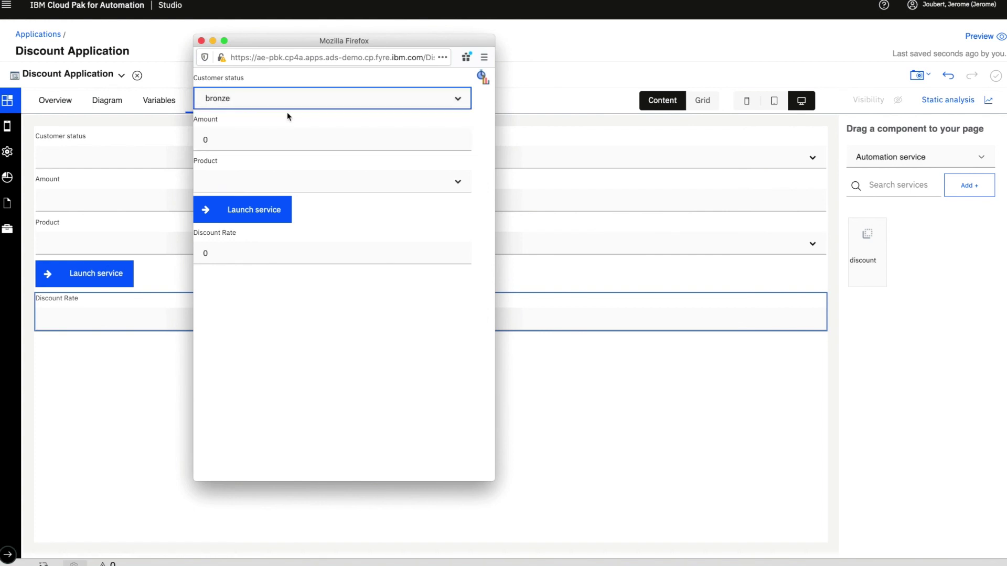
pyautogui.click(266, 138)
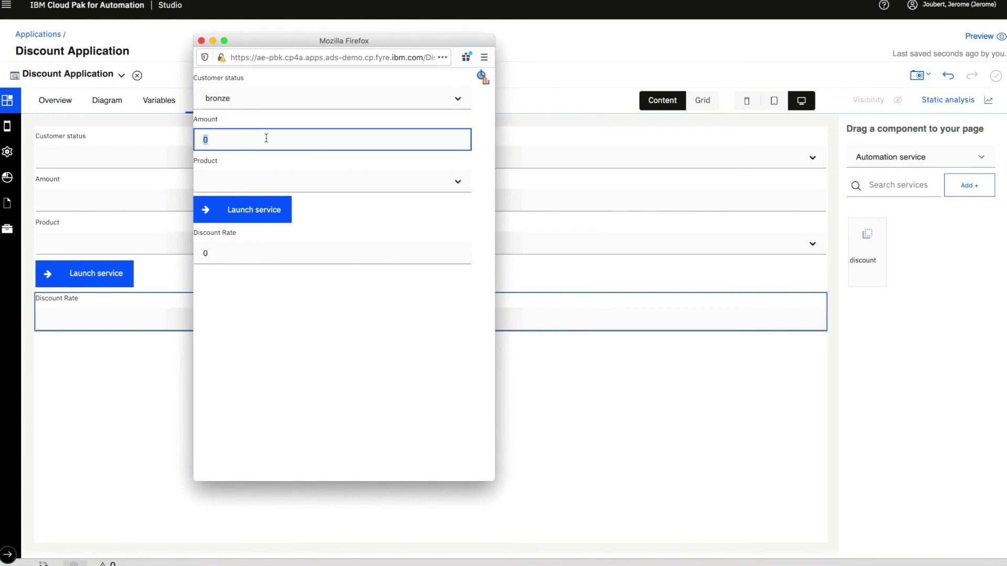
pyautogui.write('650')
pyautogui.click(244, 181)
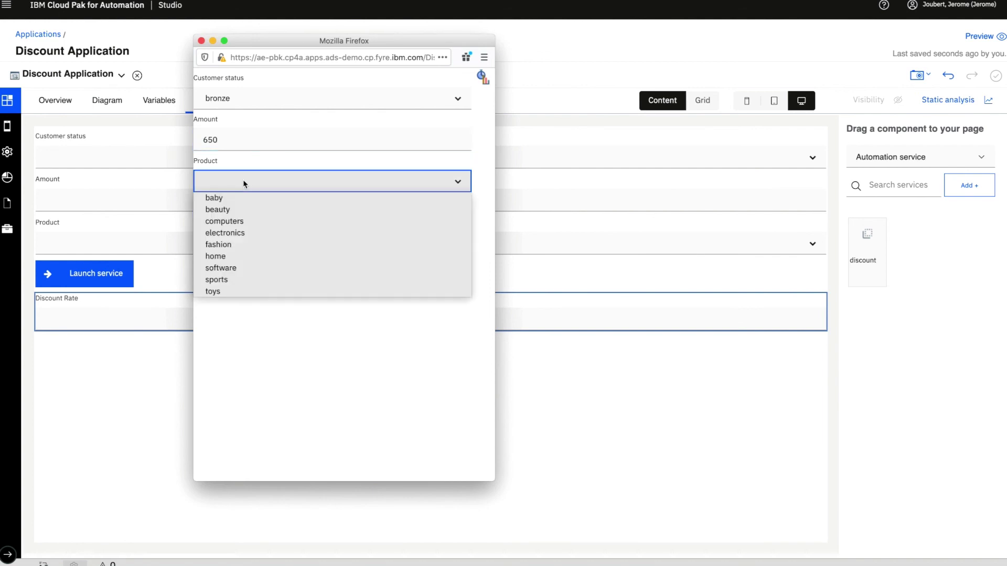
pyautogui.click(232, 234)
pyautogui.click(236, 220)
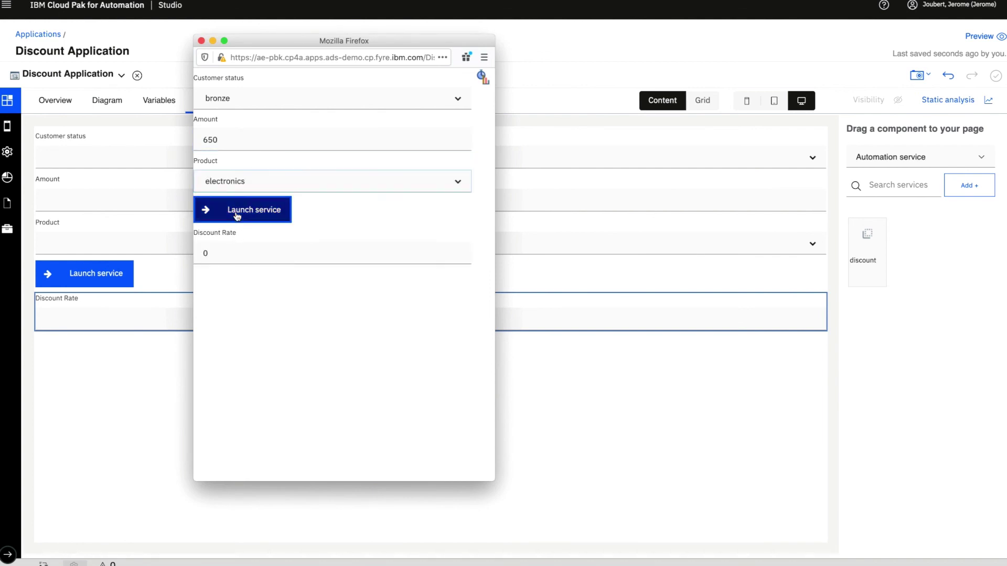
# - Change the customer status to gold and rerun the service, returning a discount rate of 15
pyautogui.click(220, 257)
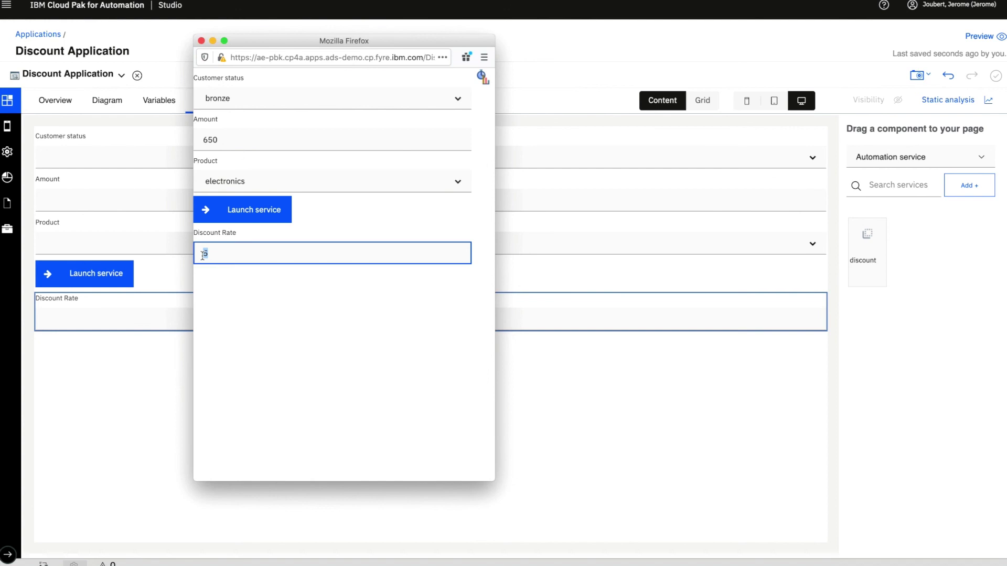
pyautogui.click(229, 101)
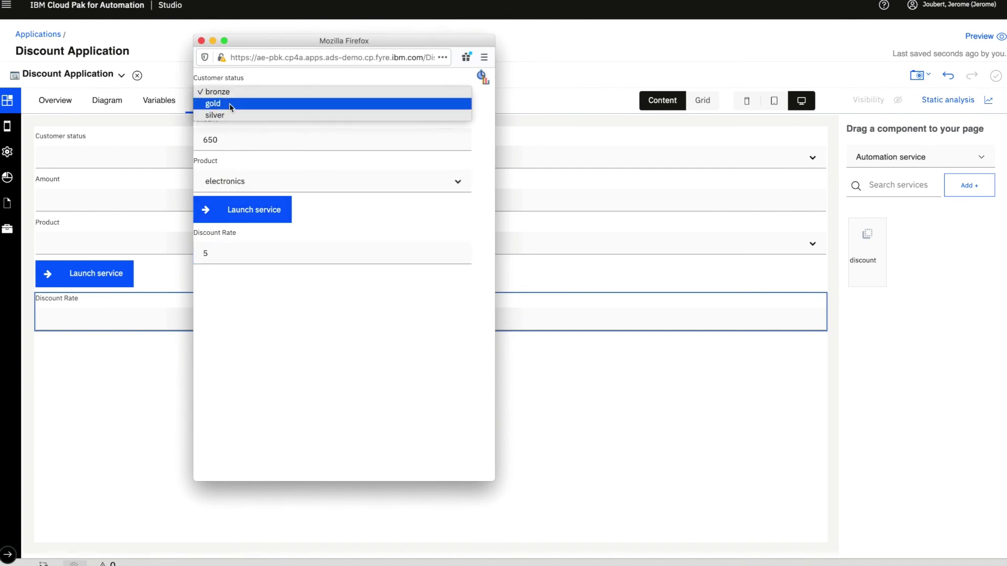
pyautogui.click(228, 103)
pyautogui.click(243, 209)
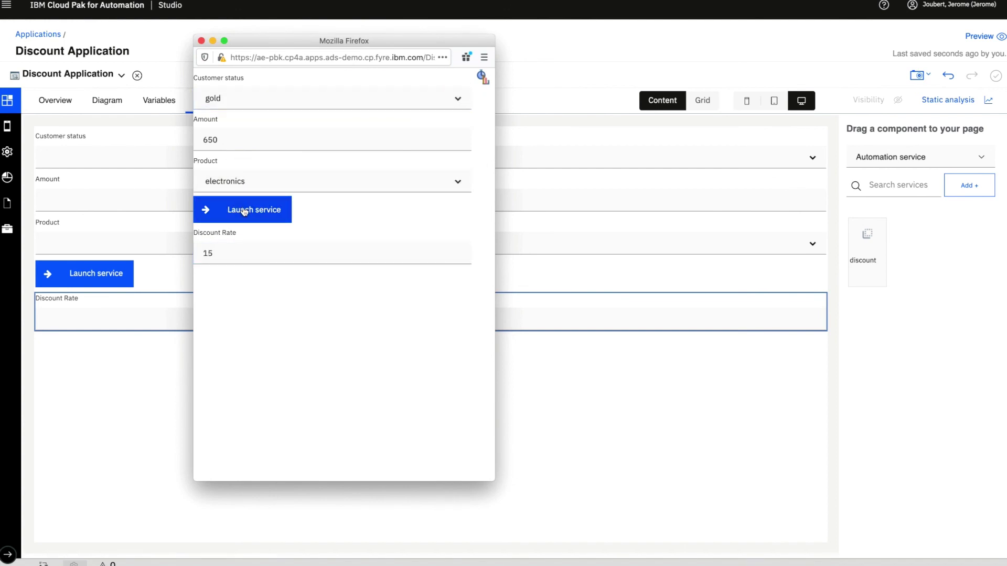